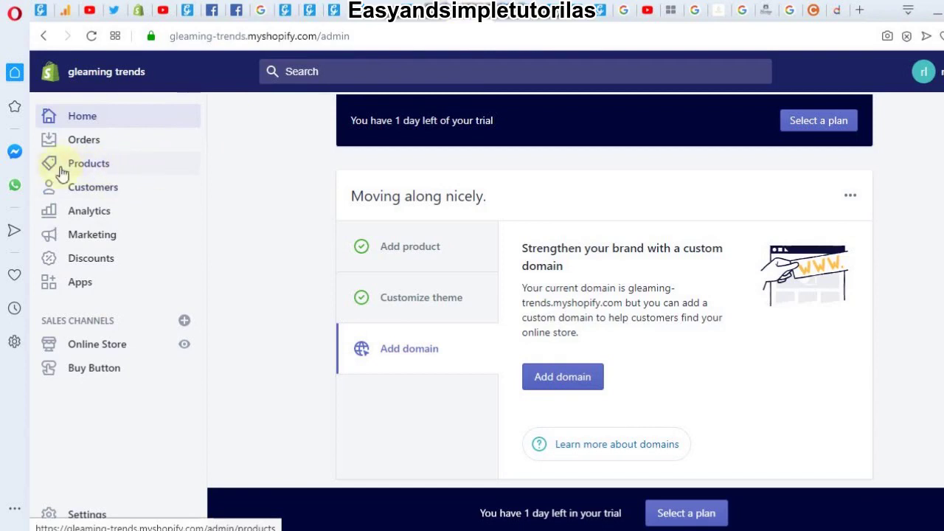
From the Products list, start a new blank product.
{"action": "left_click", "coordinate": [96, 171]}
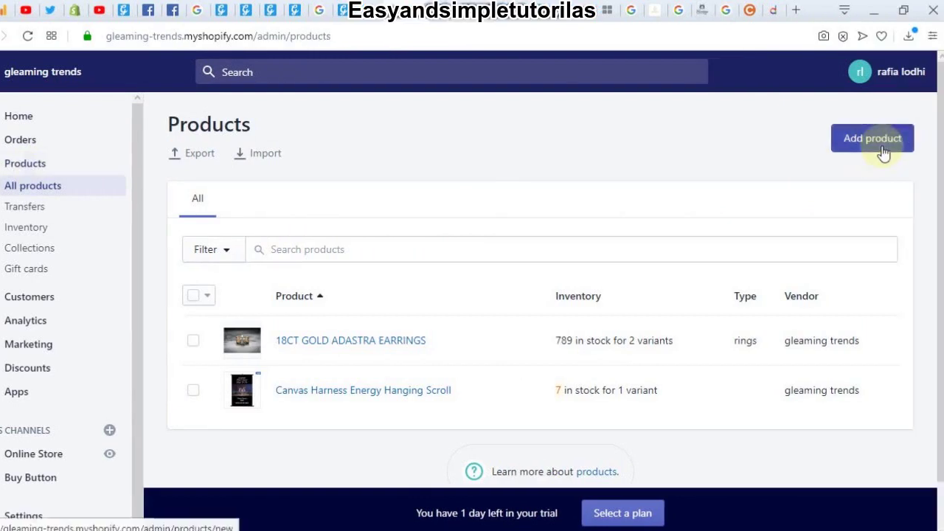
{"action": "left_click", "coordinate": [908, 138]}
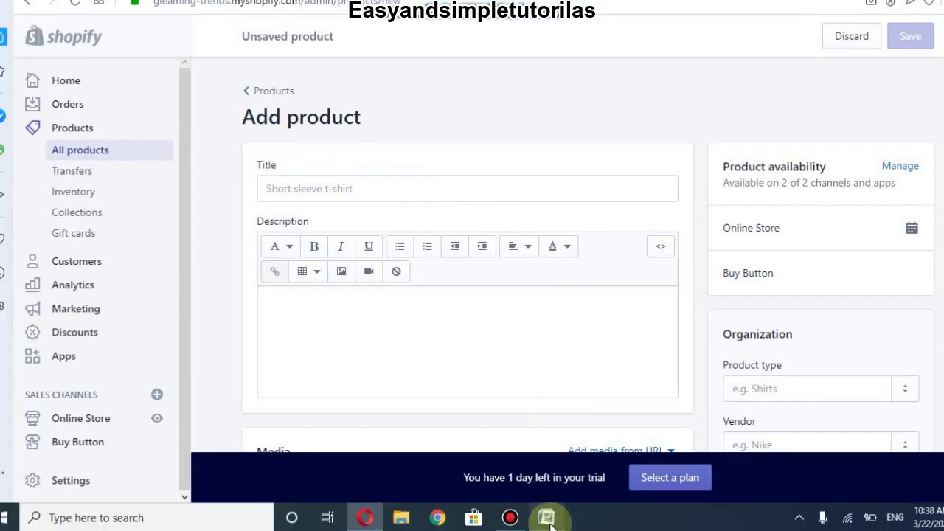
Copy the ADASTRA EARRINGS heading from Word into the product title.
{"action": "left_click", "coordinate": [546, 517]}
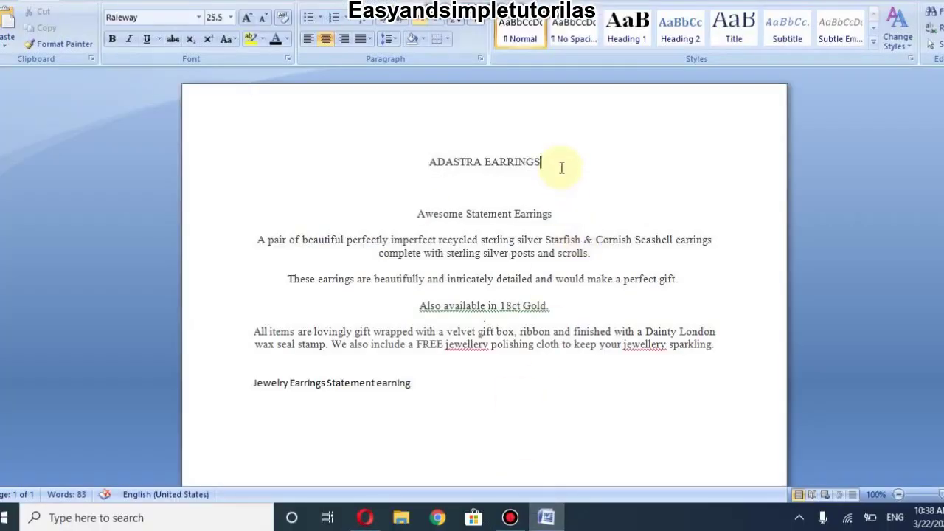
{"action": "left_click_drag", "start_coordinate": [561, 167], "coordinate": [417, 168]}
{"action": "right_click", "coordinate": [440, 165]}
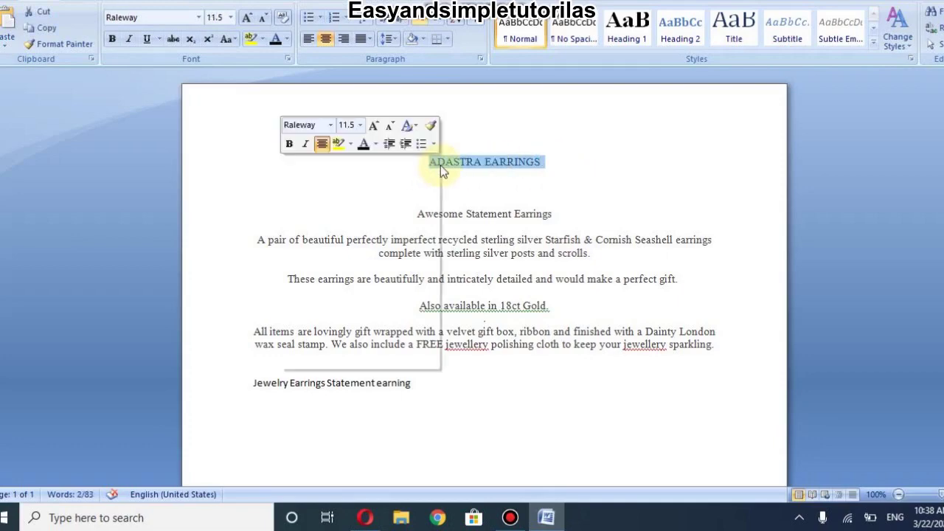
{"action": "left_click", "coordinate": [377, 191]}
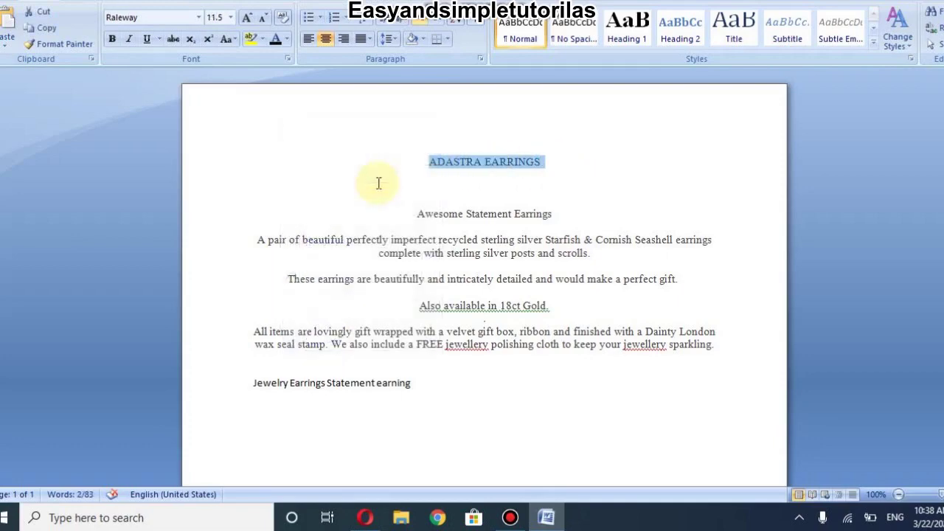
{"action": "left_click", "coordinate": [365, 518]}
{"action": "left_click", "coordinate": [293, 191]}
{"action": "right_click", "coordinate": [293, 191]}
{"action": "left_click", "coordinate": [327, 297]}
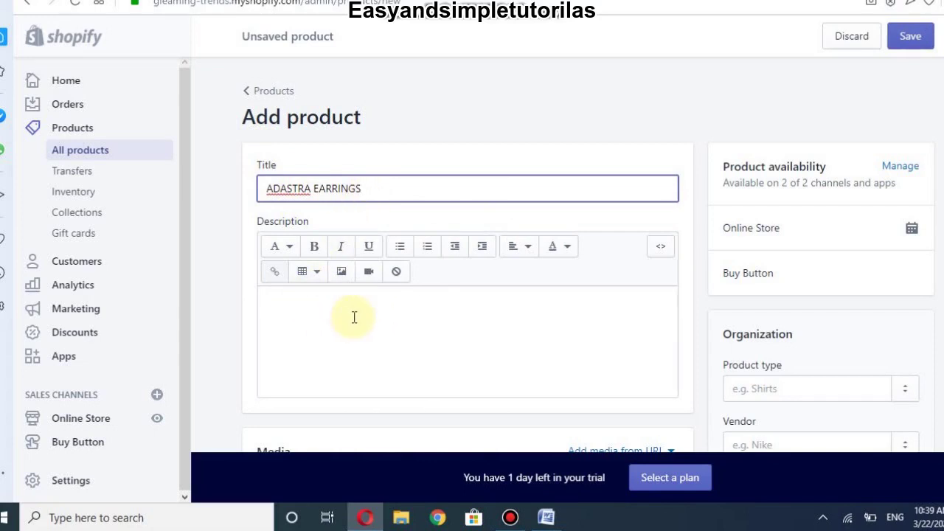
Copy the earring description paragraphs from the Word document.
{"action": "left_click", "coordinate": [545, 518]}
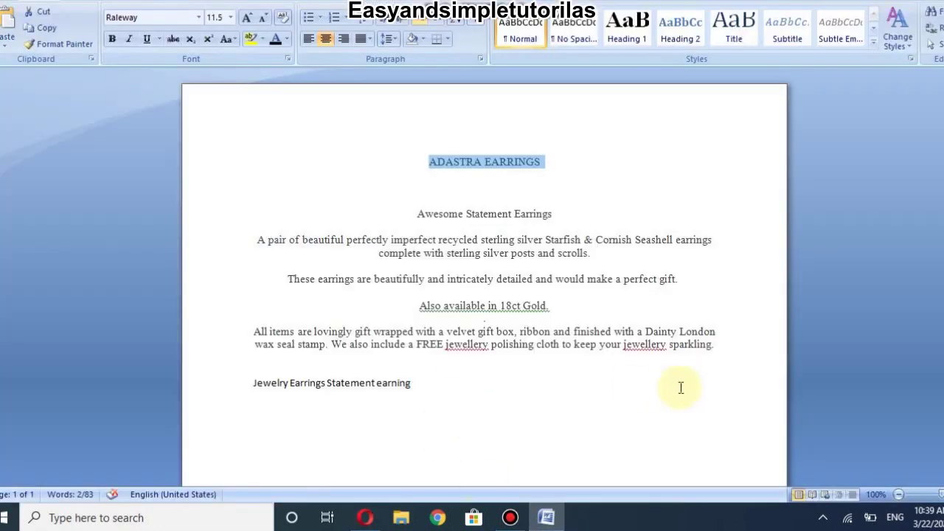
{"action": "mouse_move", "coordinate": [713, 345]}
{"action": "left_mouse_down"}
{"action": "mouse_move", "coordinate": [161, 219]}
{"action": "mouse_move", "coordinate": [189, 194]}
{"action": "left_mouse_up"}
{"action": "right_click", "coordinate": [452, 256]}
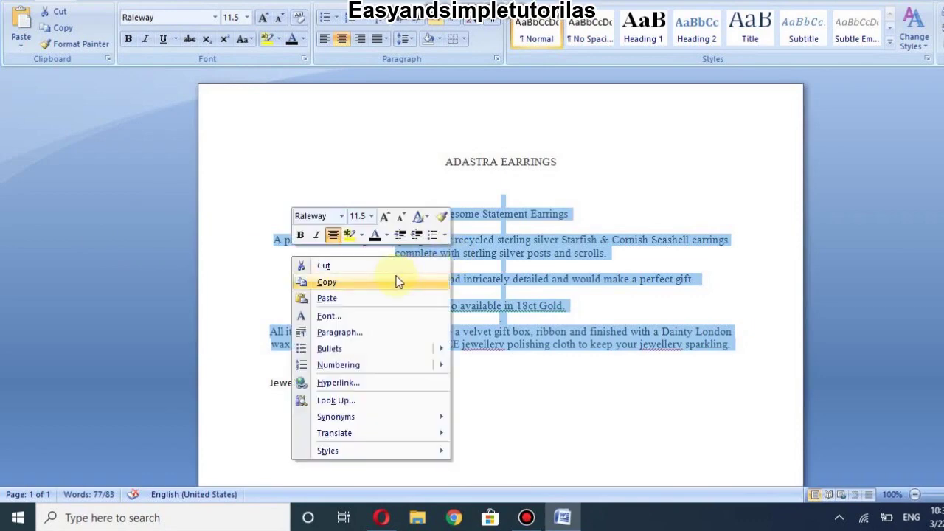
{"action": "left_click", "coordinate": [326, 282]}
Paste the earring text into Description and remove the three extra blank lines.
{"action": "left_click", "coordinate": [381, 517]}
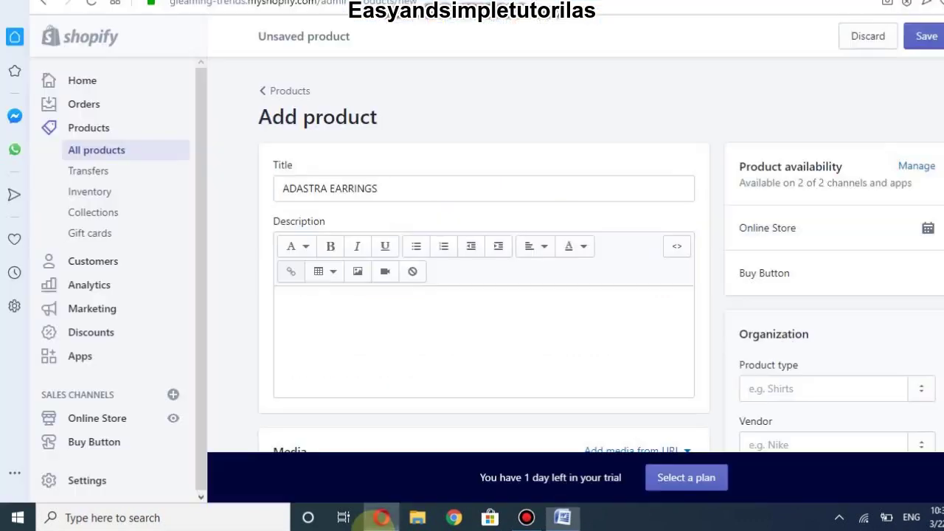
{"action": "left_click", "coordinate": [306, 307]}
{"action": "right_click", "coordinate": [306, 305]}
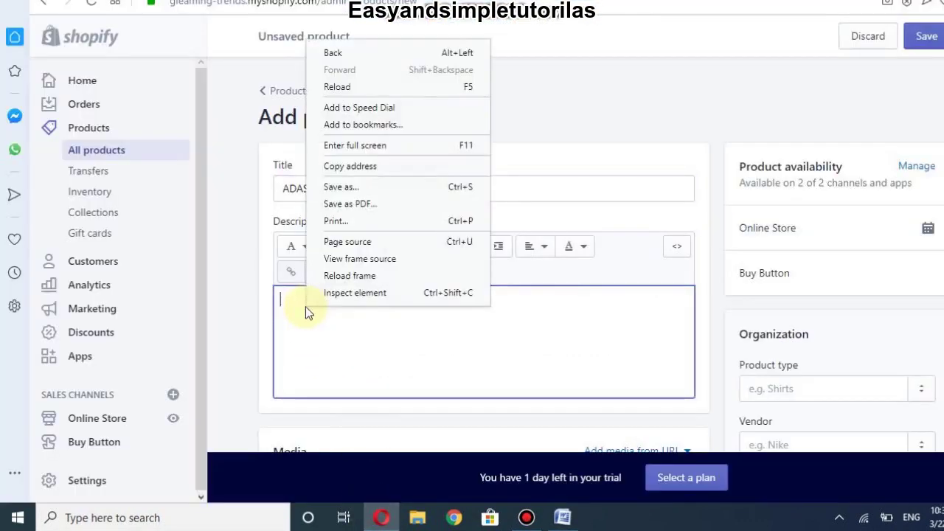
{"action": "left_click", "coordinate": [293, 324]}
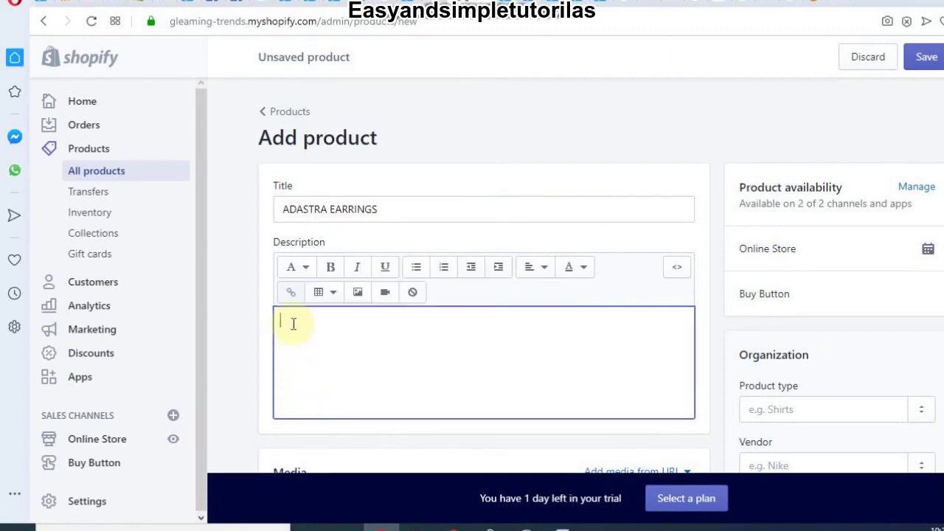
{"action": "right_click", "coordinate": [293, 324]}
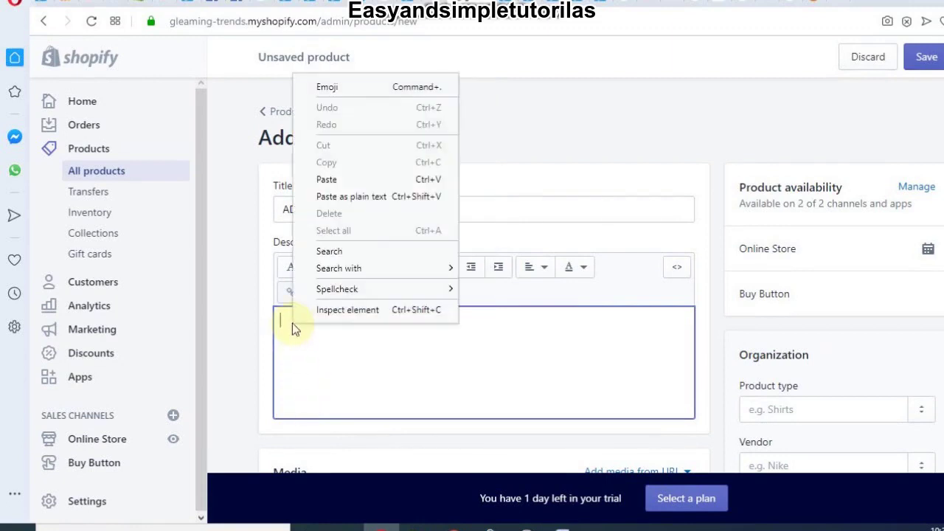
{"action": "left_click", "coordinate": [338, 180]}
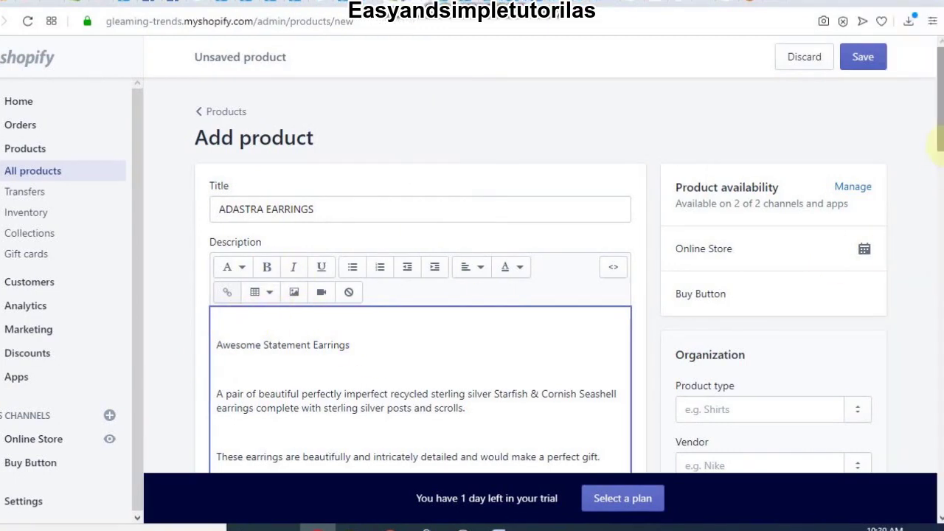
{"action": "left_click_drag", "start_coordinate": [939, 144], "coordinate": [939, 184]}
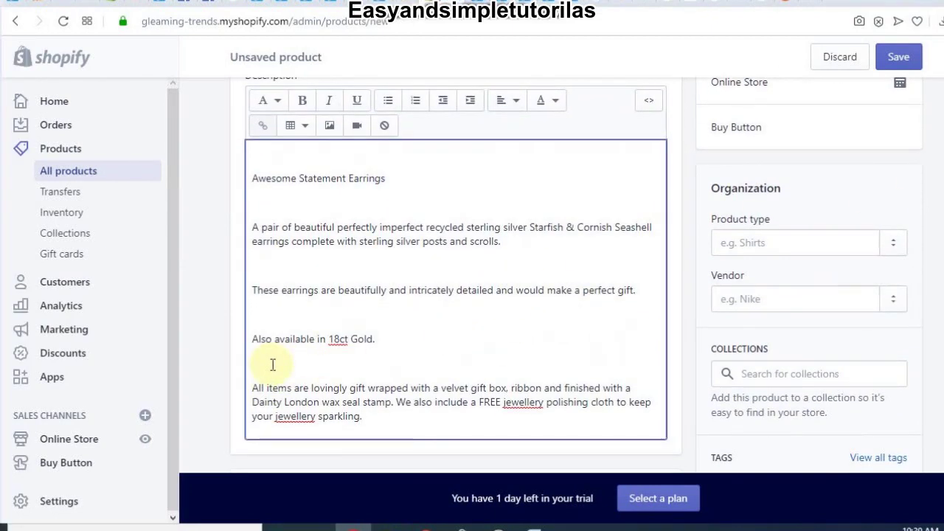
{"action": "key", "text": "BackSpace"}
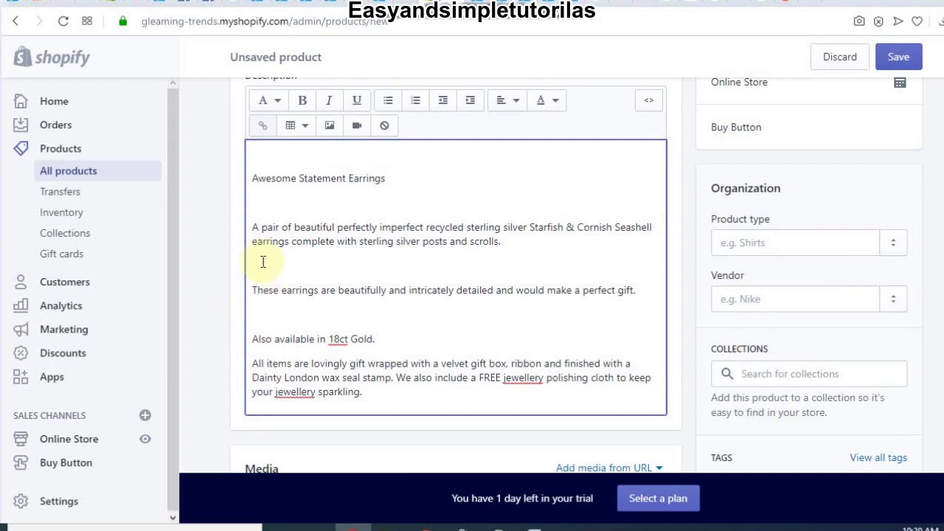
{"action": "key", "text": "BackSpace"}
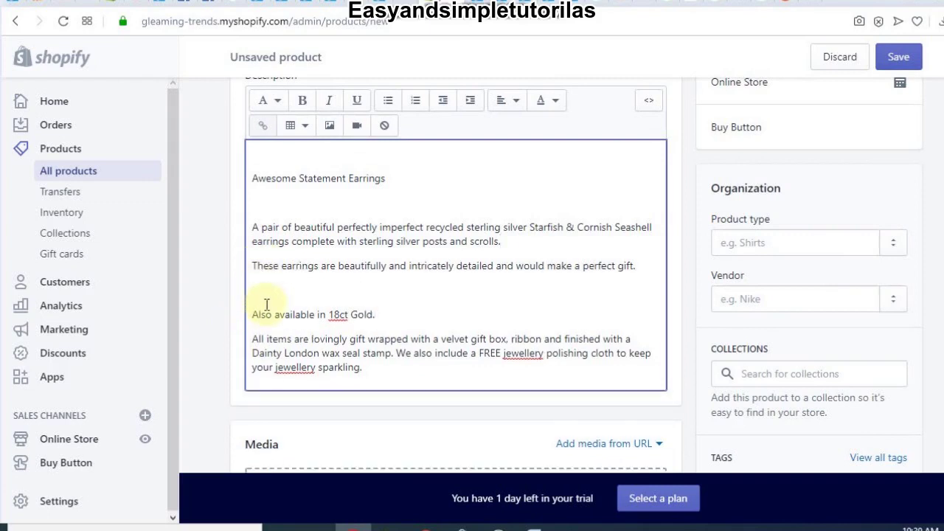
{"action": "key", "text": "BackSpace"}
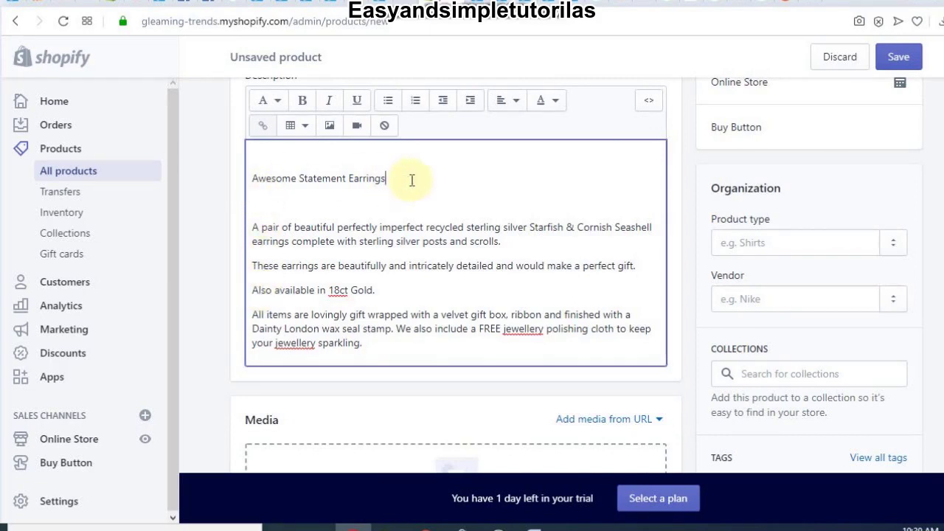
Make 'Awesome Statement Earrings' a bold Heading 1.
{"action": "left_click_drag", "start_coordinate": [409, 180], "coordinate": [255, 181]}
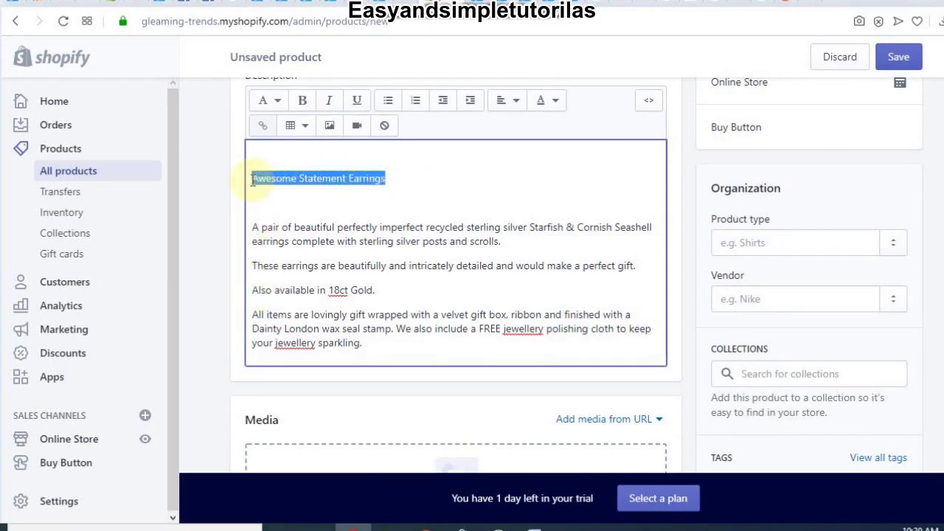
{"action": "left_click", "coordinate": [301, 117]}
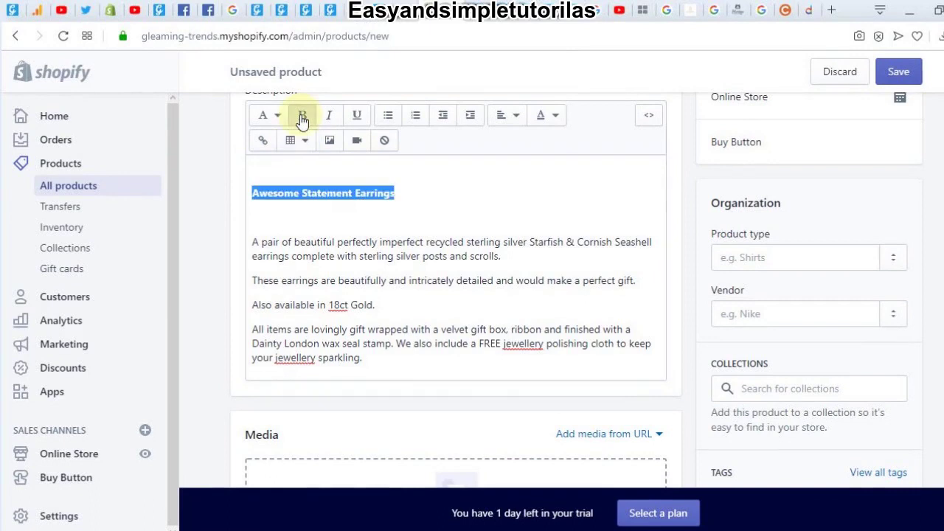
{"action": "left_click", "coordinate": [283, 121]}
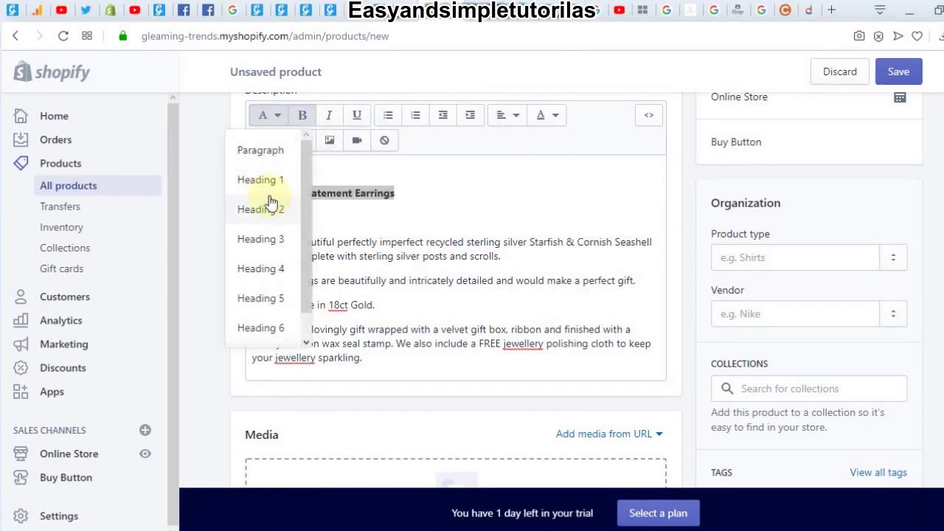
{"action": "left_click", "coordinate": [266, 183]}
{"action": "left_click", "coordinate": [627, 217]}
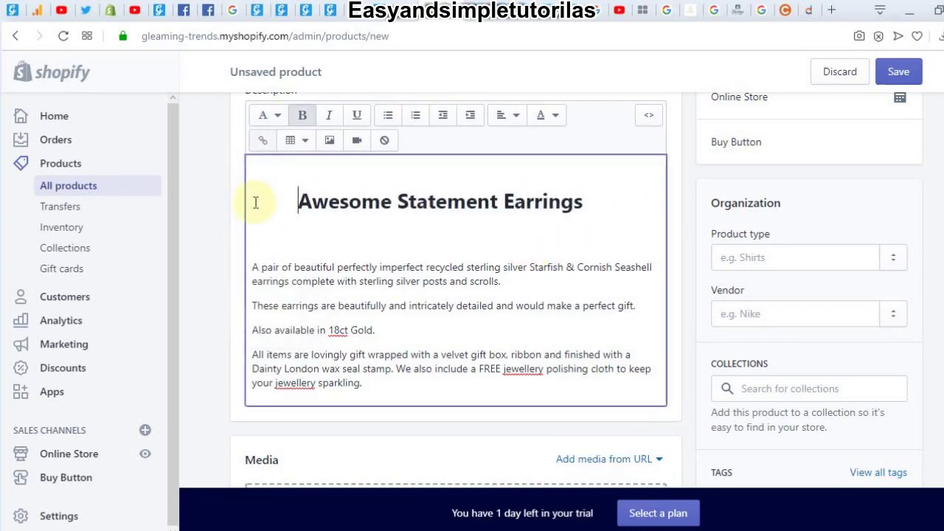
Upload the long-named earring photo from the Desktop to the product's media.
{"action": "scroll", "coordinate": [940, 195], "scroll_direction": "right", "scroll_amount": 1}
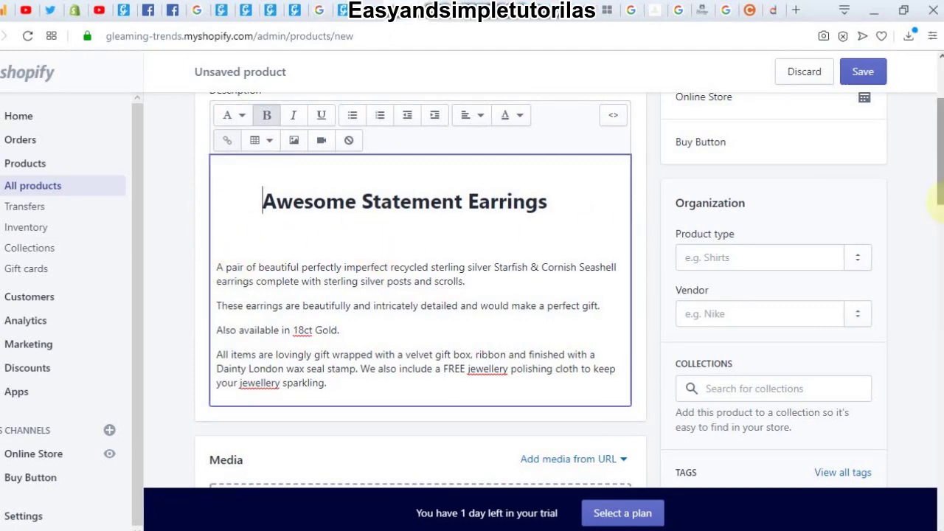
{"action": "left_click_drag", "start_coordinate": [939, 175], "coordinate": [941, 233]}
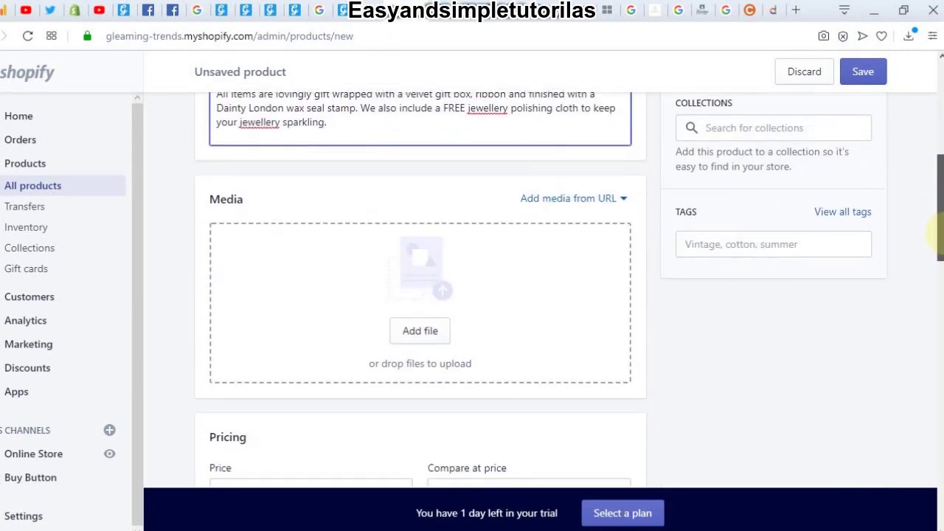
{"action": "scroll", "coordinate": [237, 247], "scroll_direction": "left", "scroll_amount": 1}
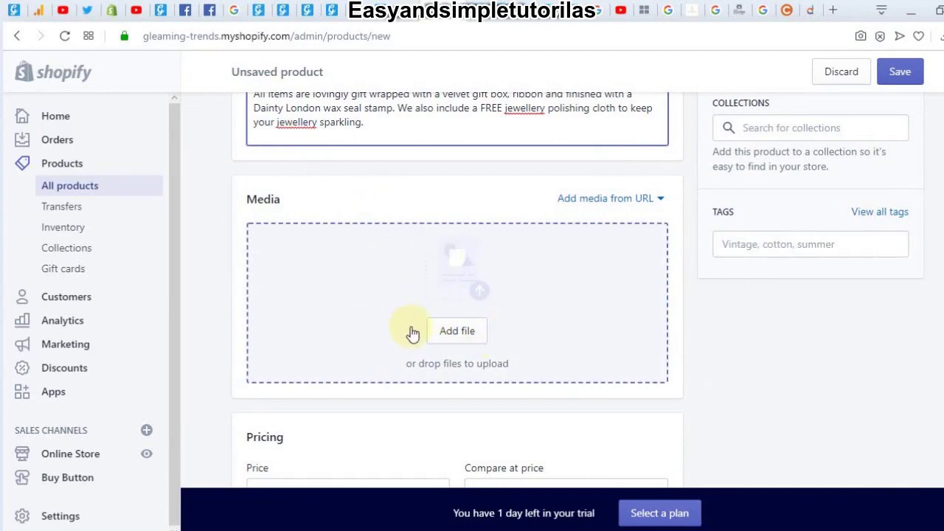
{"action": "left_click", "coordinate": [474, 333]}
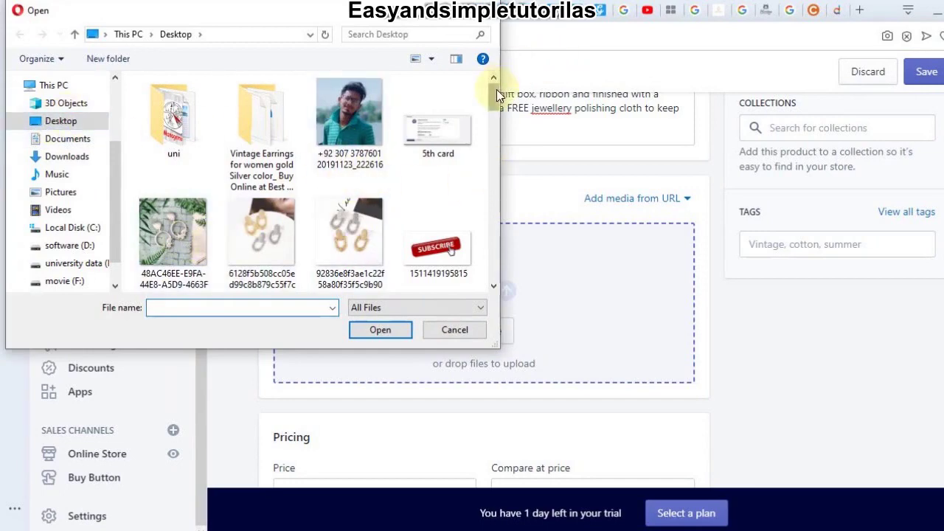
{"action": "left_click_drag", "start_coordinate": [496, 90], "coordinate": [497, 147]}
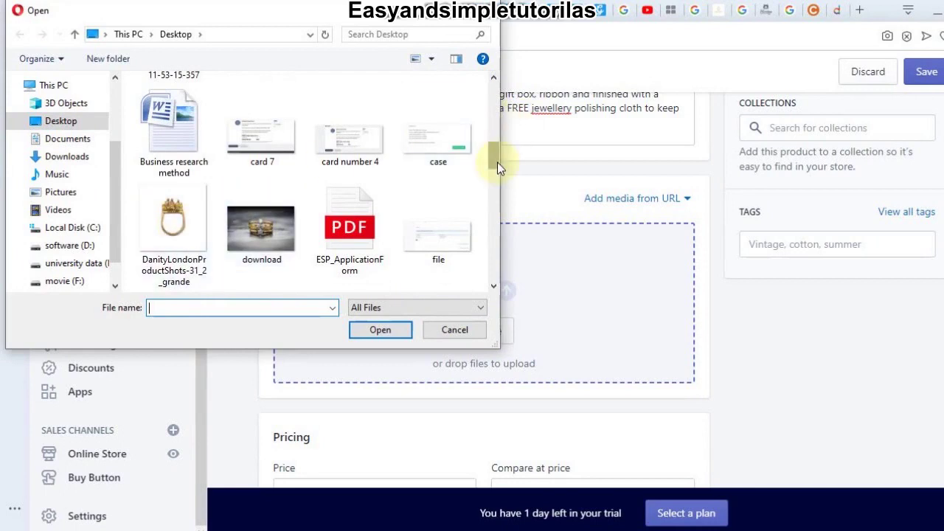
{"action": "left_click_drag", "start_coordinate": [497, 162], "coordinate": [498, 101]}
{"action": "left_click", "coordinate": [173, 232]}
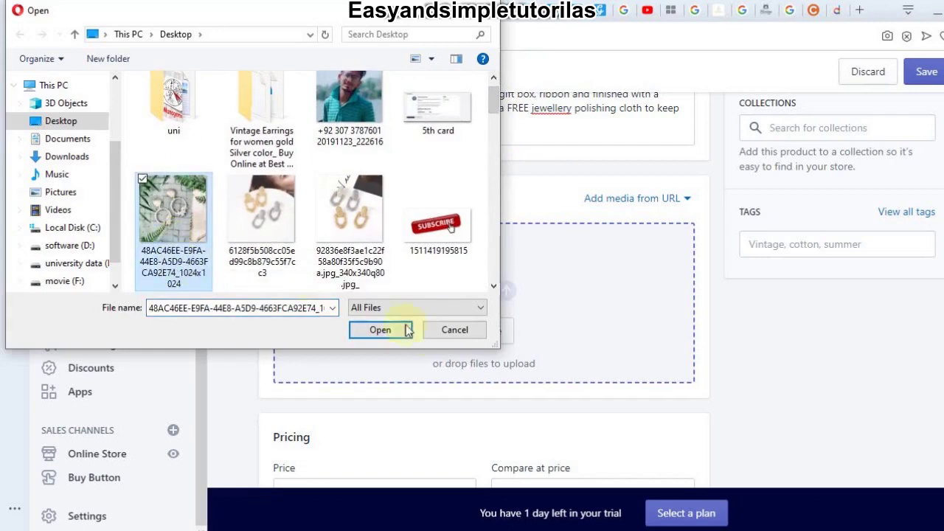
{"action": "left_click", "coordinate": [378, 331]}
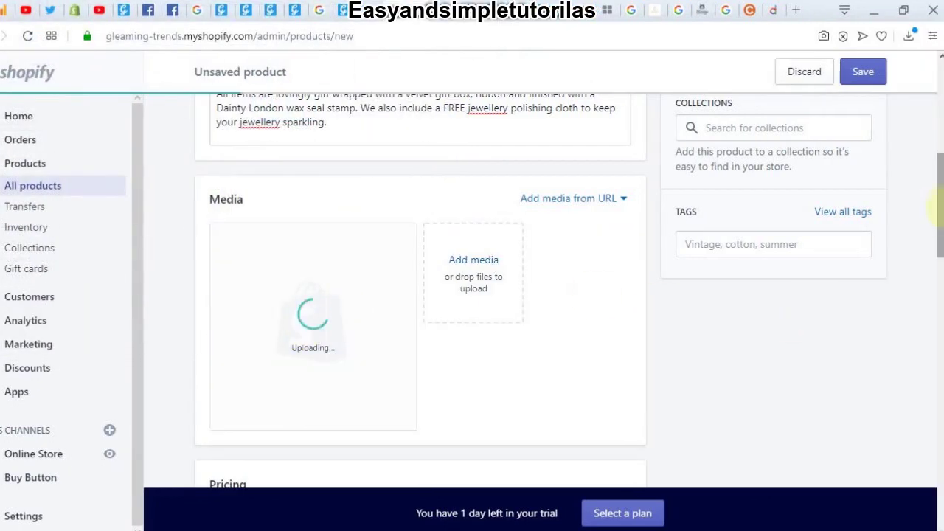
Set the price to Rs 340.00 and the compare-at price to Rs 500.00.
{"action": "scroll", "coordinate": [934, 214], "scroll_direction": "down", "scroll_amount": 3}
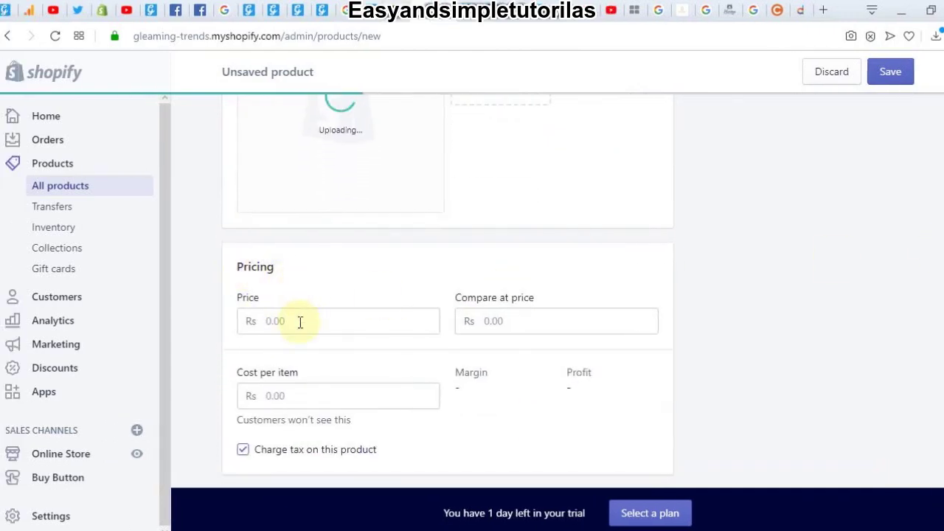
{"action": "left_click", "coordinate": [299, 322]}
{"action": "type", "text": "340"}
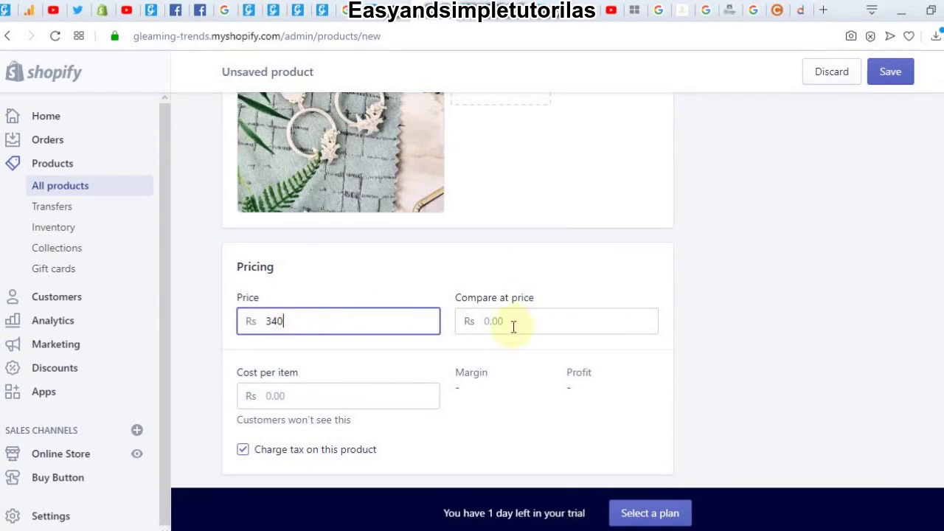
{"action": "left_click", "coordinate": [512, 325]}
{"action": "type", "text": "500"}
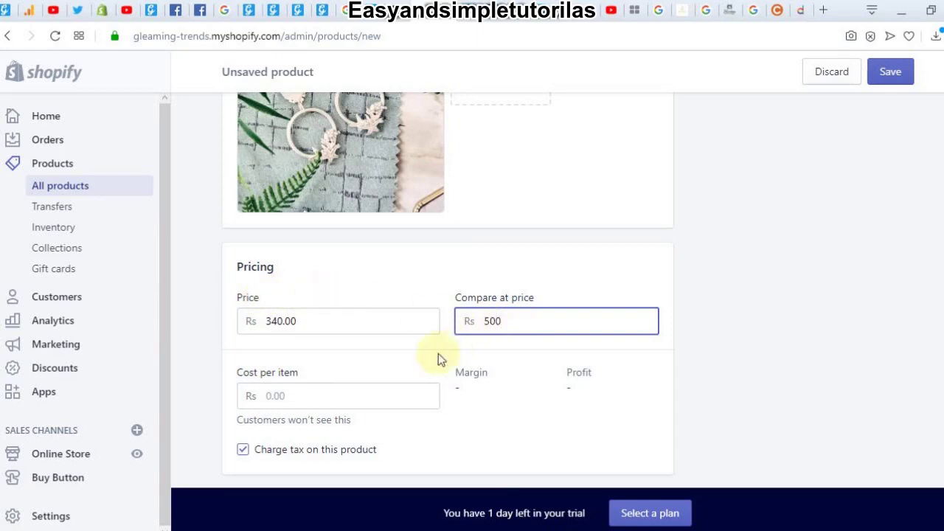
{"action": "left_click", "coordinate": [369, 397]}
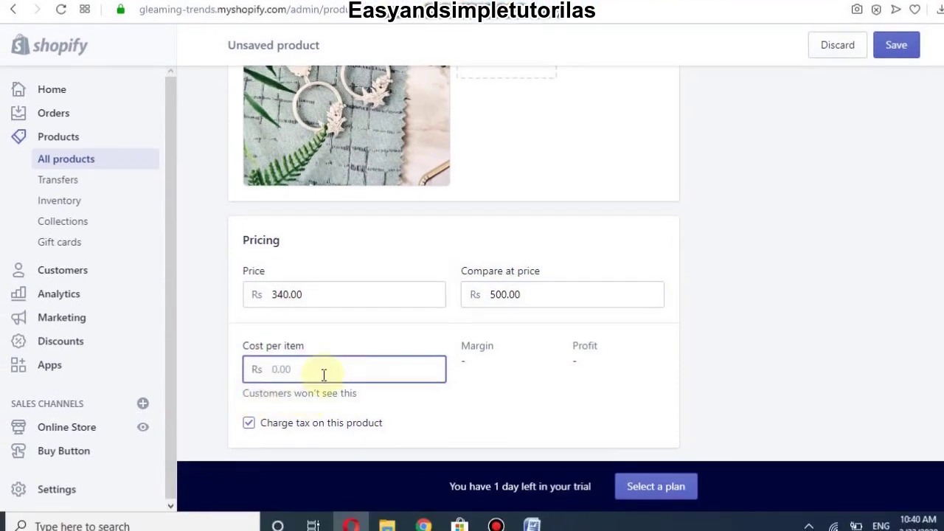
Enter a cost per item of 250, giving a 26.5% margin and Rs 90.00 profit.
{"action": "scroll", "coordinate": [324, 375], "scroll_direction": "down", "scroll_amount": 2}
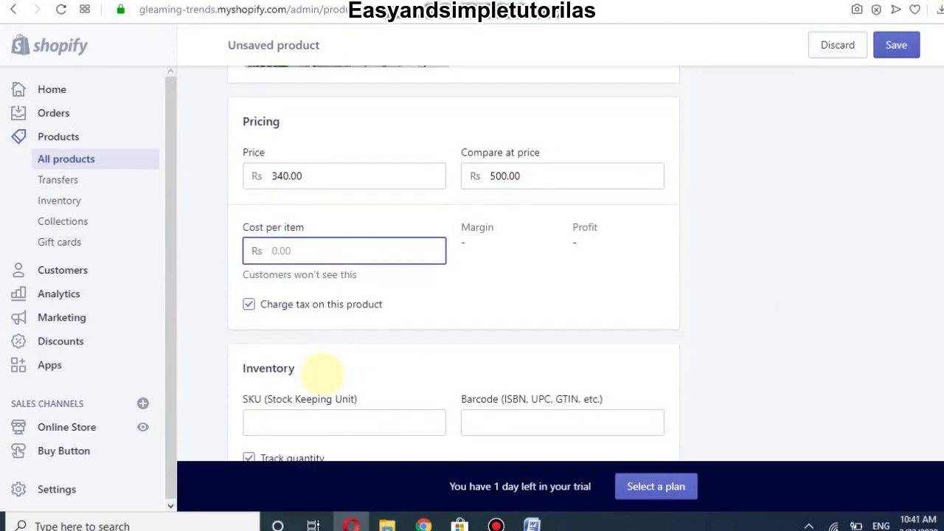
{"action": "type", "text": "4"}
{"action": "key", "text": "BackSpace"}
{"action": "type", "text": "250"}
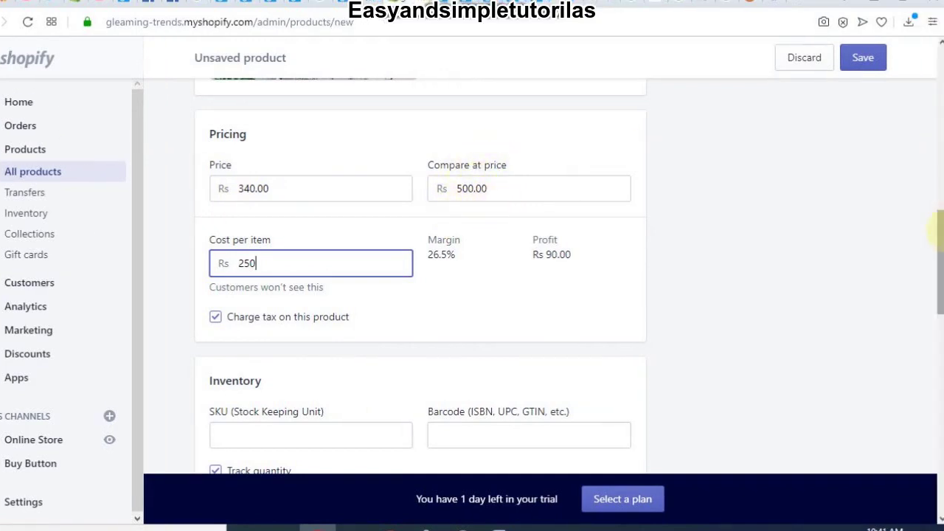
{"action": "scroll", "coordinate": [433, 167], "scroll_direction": "down", "scroll_amount": 1}
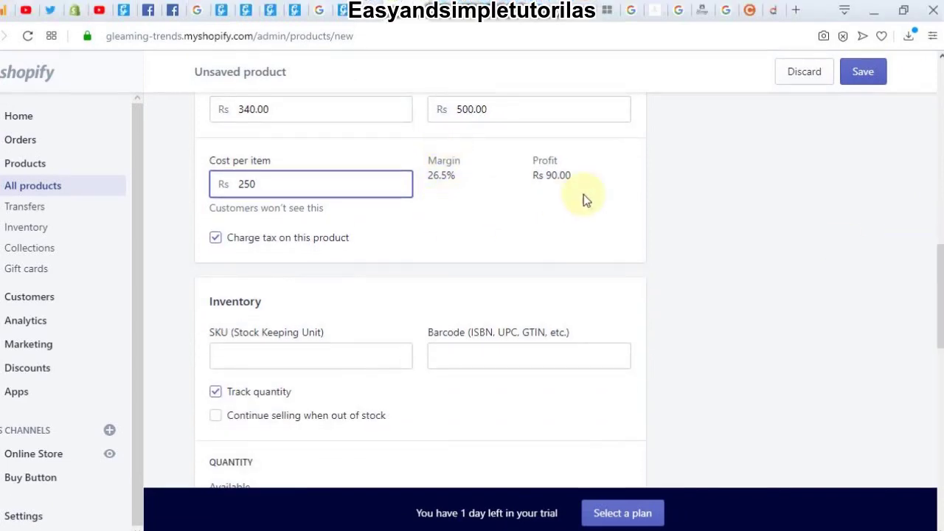
{"action": "left_click_drag", "start_coordinate": [940, 302], "coordinate": [941, 337]}
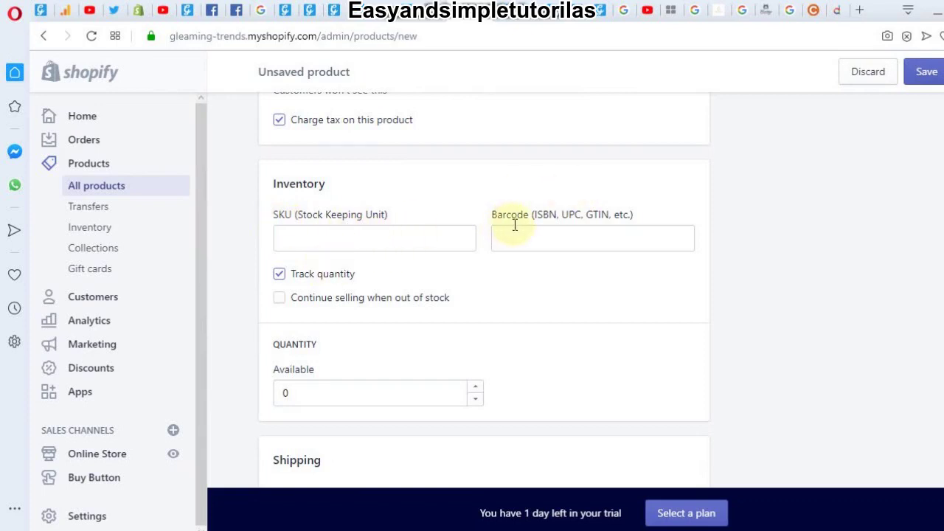
Set the available stock quantity to 500.
{"action": "left_click_drag", "start_coordinate": [941, 304], "coordinate": [940, 316]}
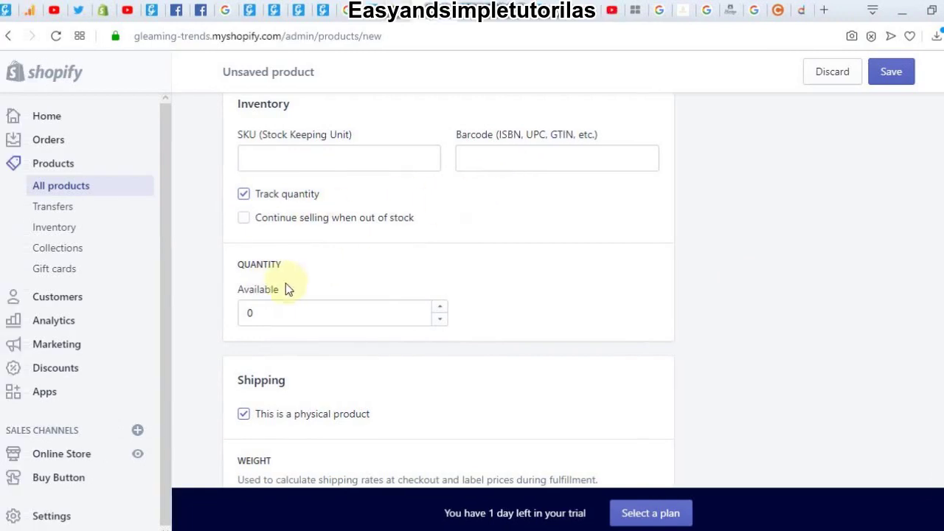
{"action": "double_click", "coordinate": [445, 308]}
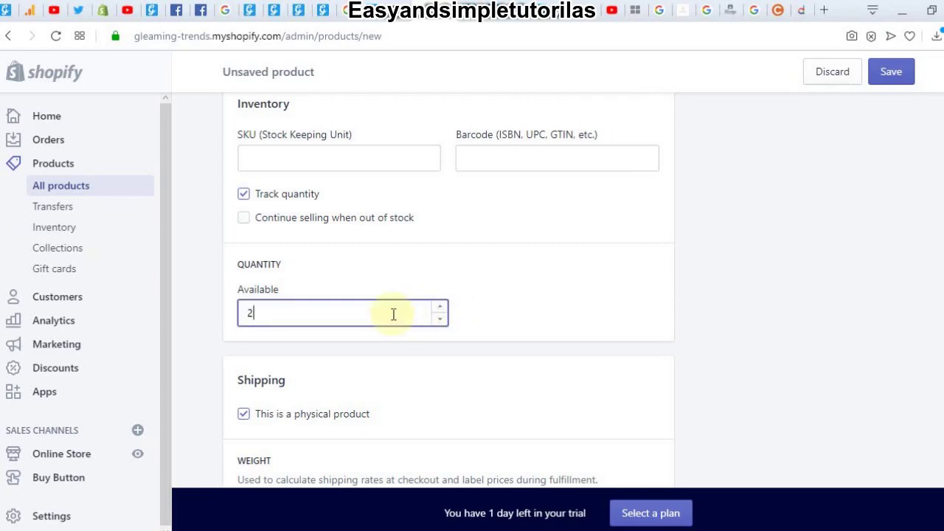
{"action": "type", "text": "500"}
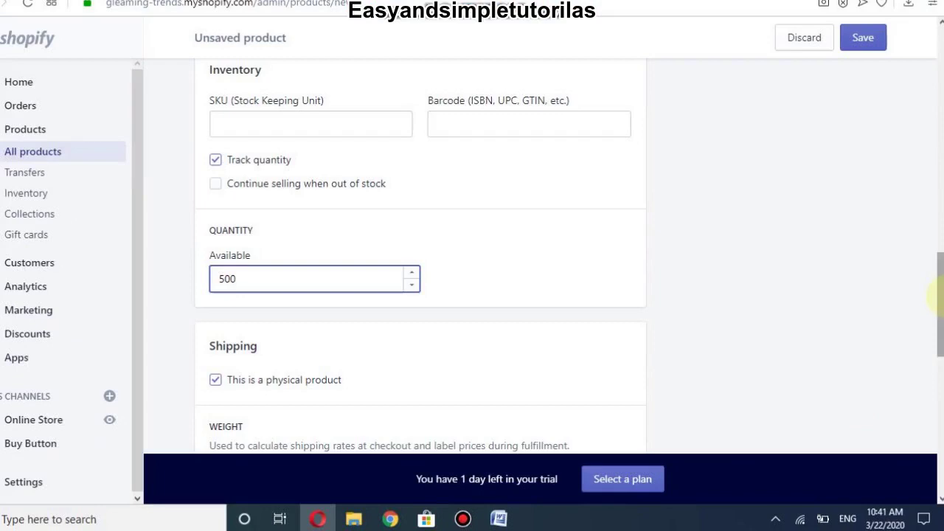
{"action": "left_click_drag", "start_coordinate": [939, 303], "coordinate": [938, 354]}
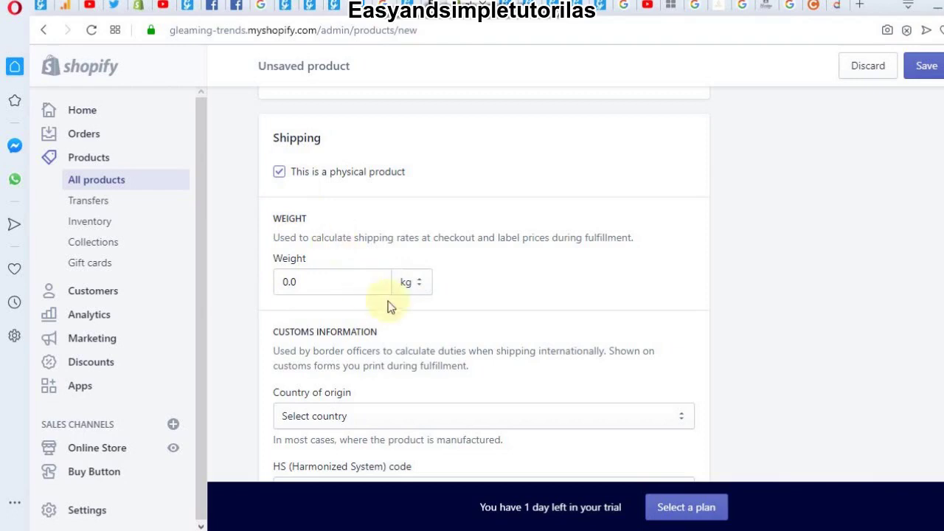
Change the weight from 0.0 to 0.07, keeping kg as the unit.
{"action": "left_click", "coordinate": [321, 291]}
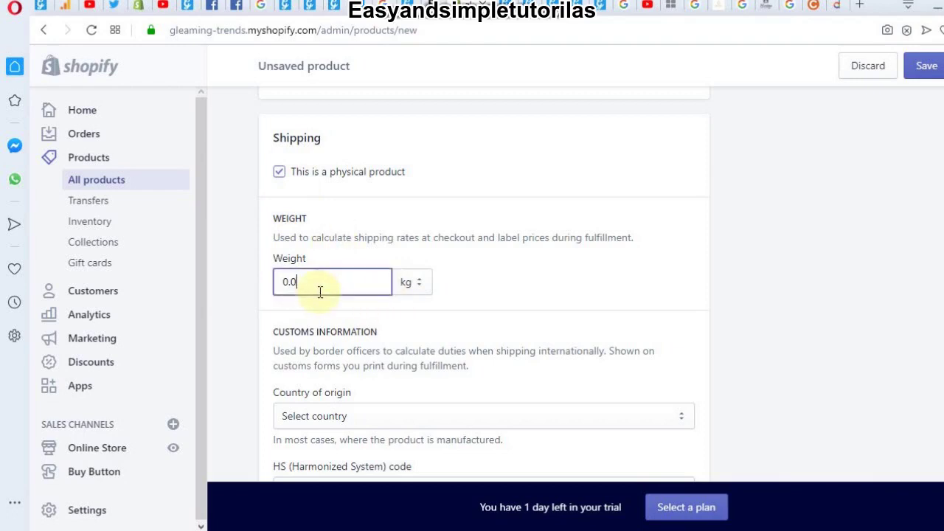
{"action": "type", "text": "7"}
{"action": "left_click", "coordinate": [411, 282]}
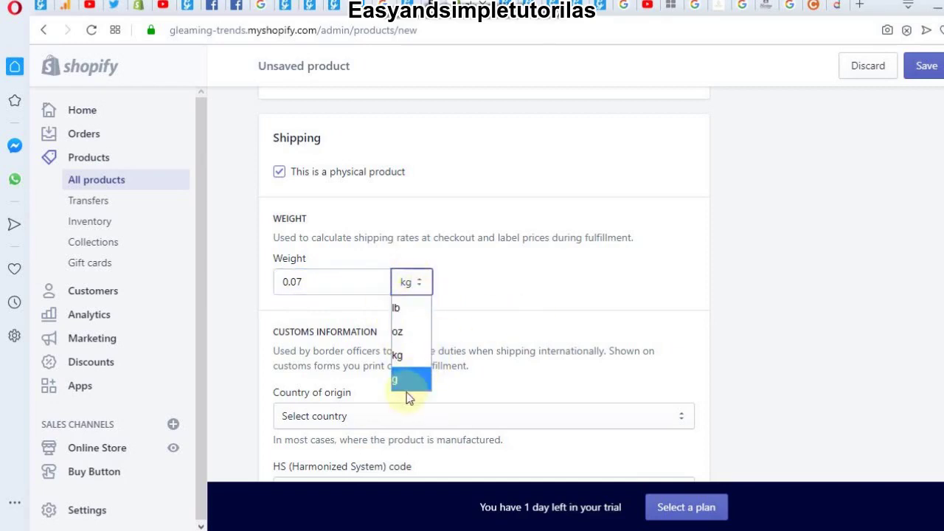
{"action": "left_click", "coordinate": [411, 356]}
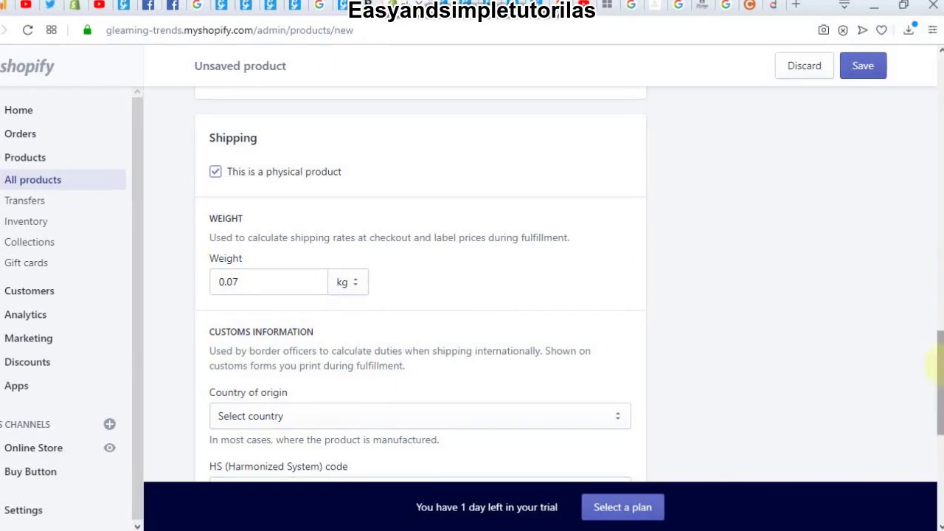
{"action": "left_click_drag", "start_coordinate": [941, 365], "coordinate": [940, 399]}
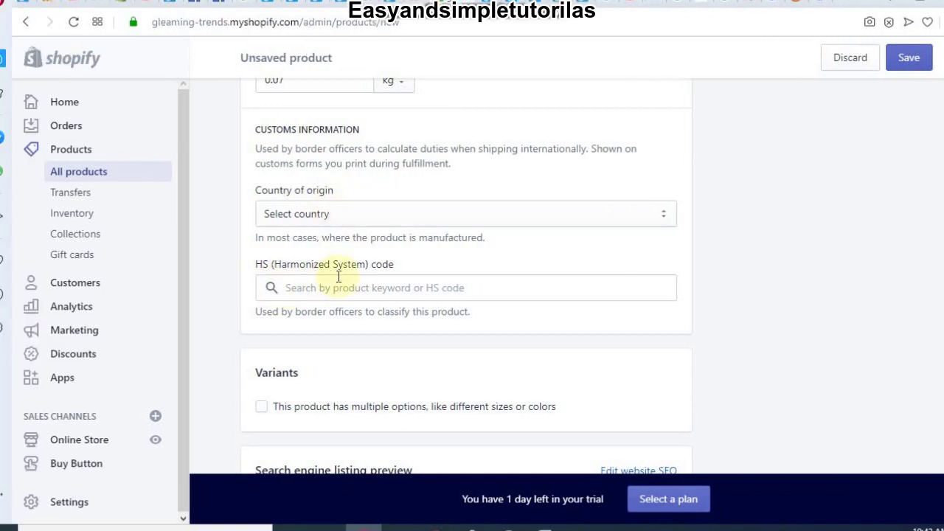
{"action": "left_click_drag", "start_coordinate": [938, 389], "coordinate": [940, 442]}
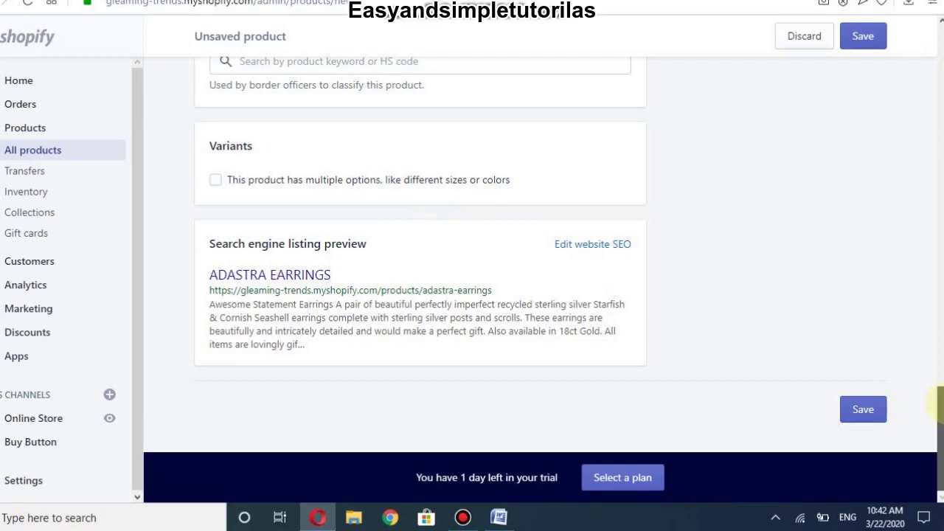
{"action": "left_click_drag", "start_coordinate": [940, 413], "coordinate": [937, 70]}
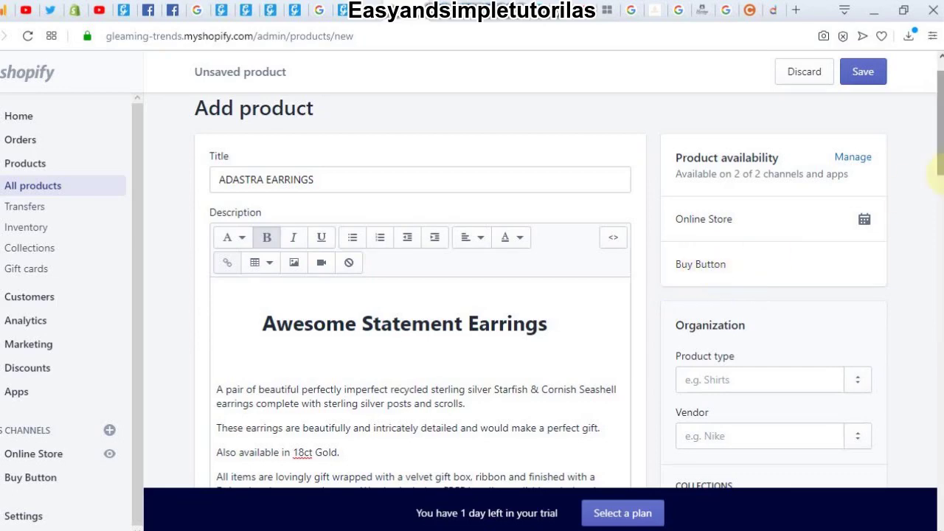
{"action": "scroll", "coordinate": [940, 177], "scroll_direction": "down", "scroll_amount": 3}
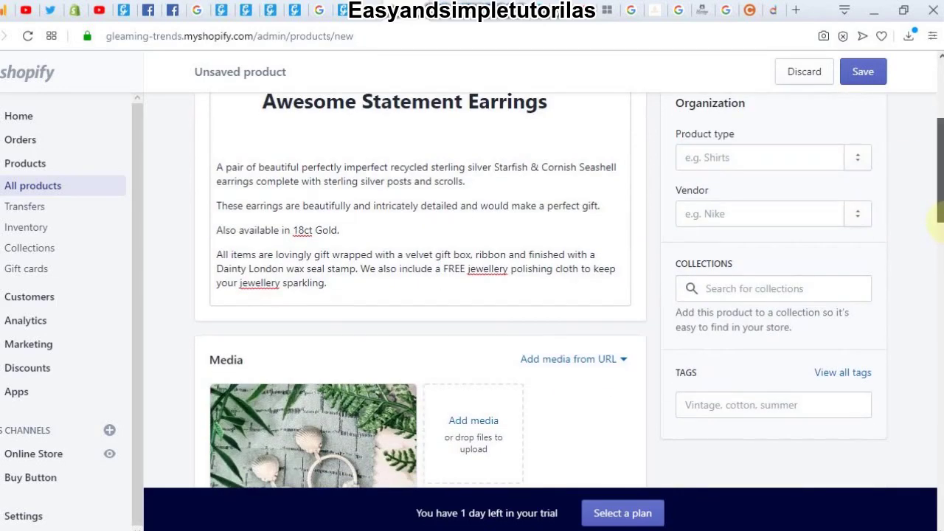
{"action": "left_click_drag", "start_coordinate": [940, 221], "coordinate": [937, 210]}
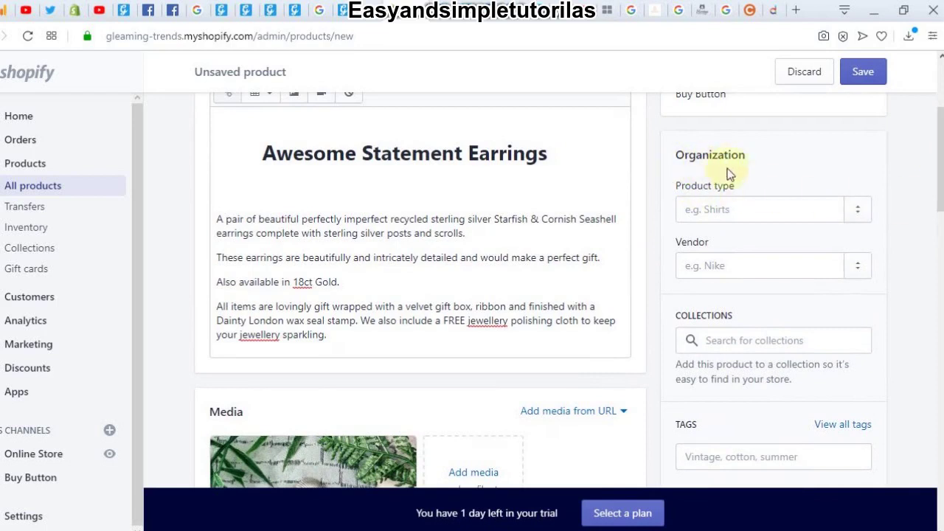
Enter Earring as the product type.
{"action": "left_click", "coordinate": [717, 215]}
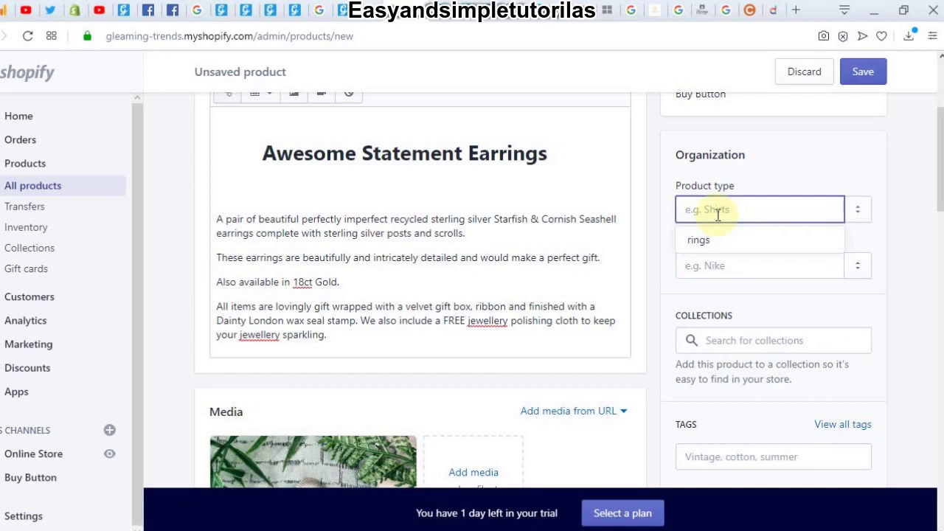
{"action": "type", "text": "ea"}
{"action": "key", "text": "BackSpace"}
{"action": "key", "text": "BackSpace"}
{"action": "type", "text": "e"}
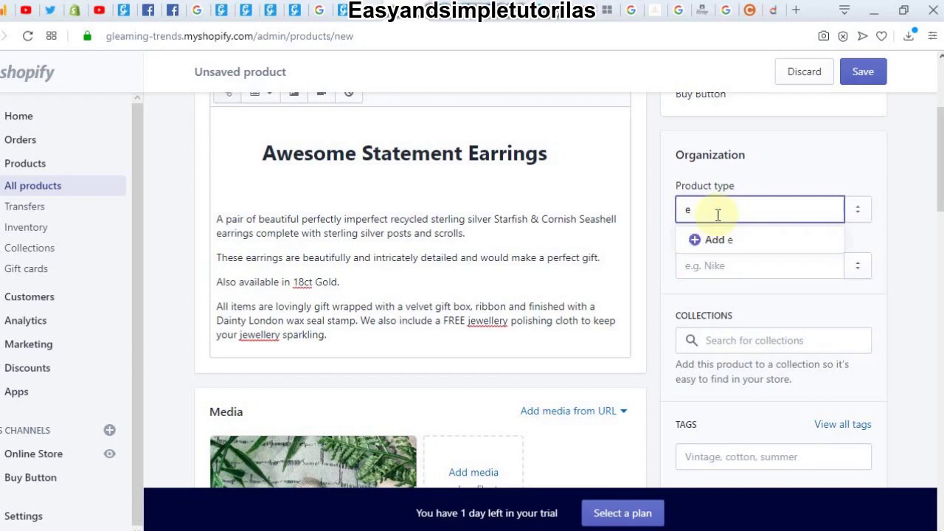
{"action": "key", "text": "BackSpace"}
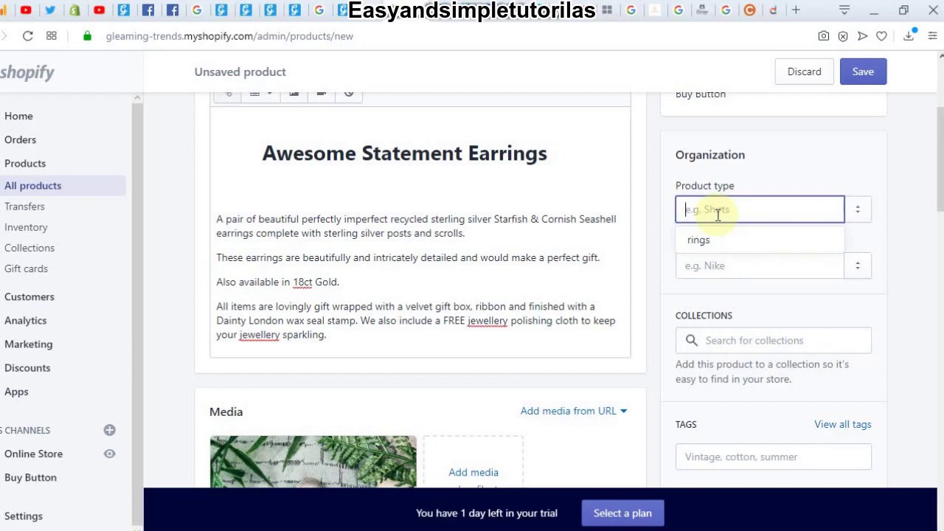
{"action": "type", "text": "Earring"}
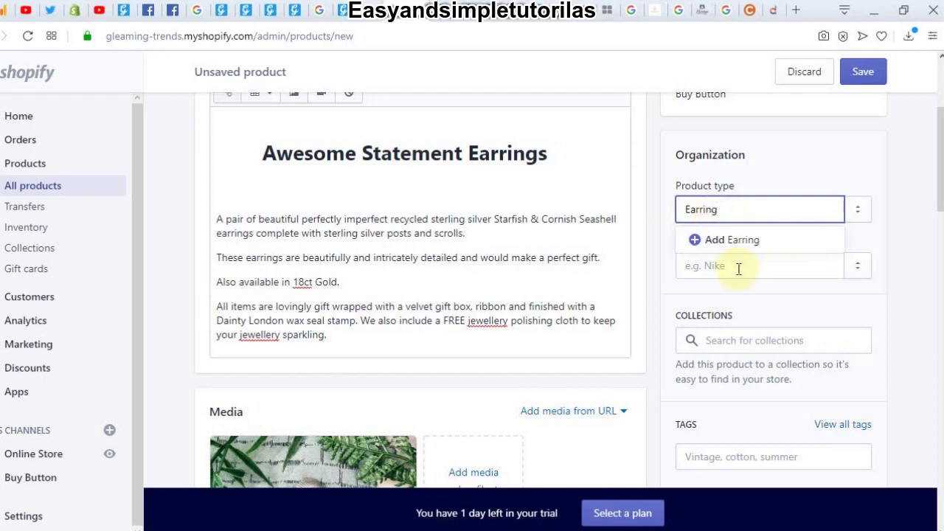
Set the vendor to gleaming trends.
{"action": "left_click", "coordinate": [738, 269]}
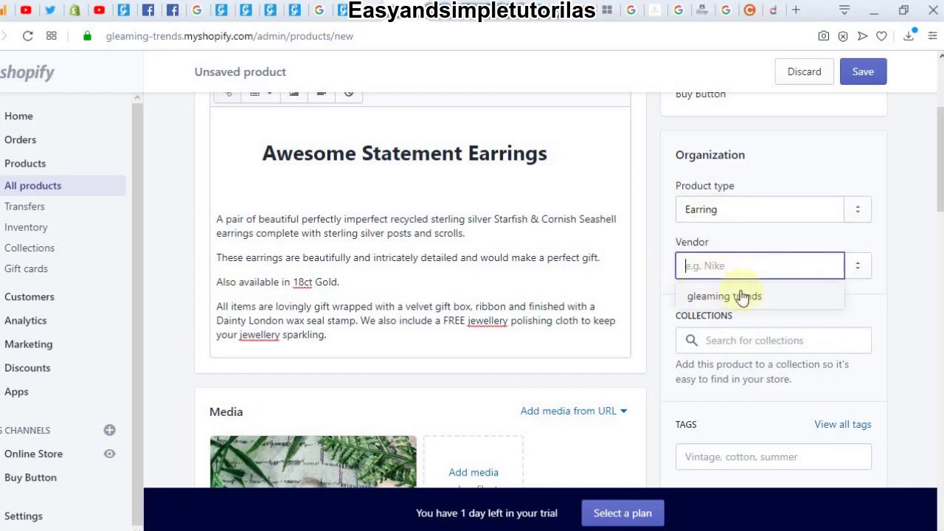
{"action": "left_click", "coordinate": [735, 299]}
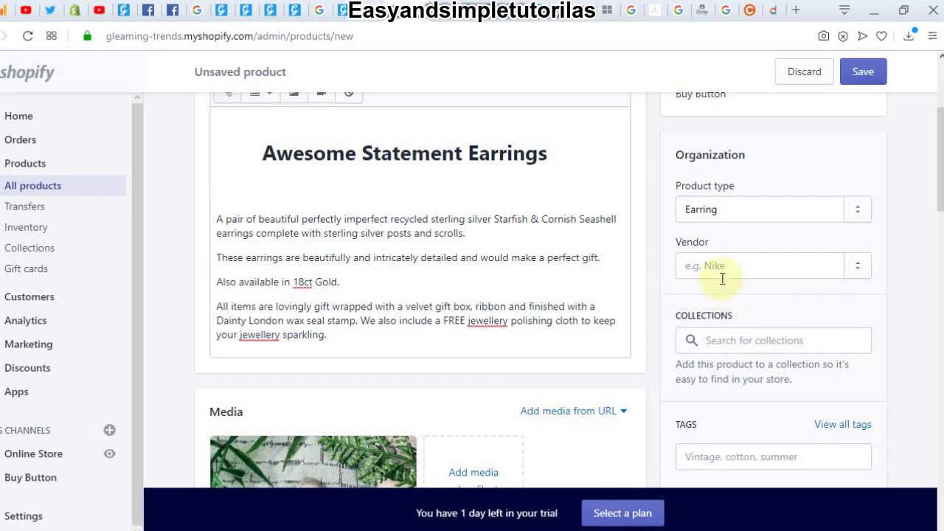
{"action": "left_click", "coordinate": [715, 267]}
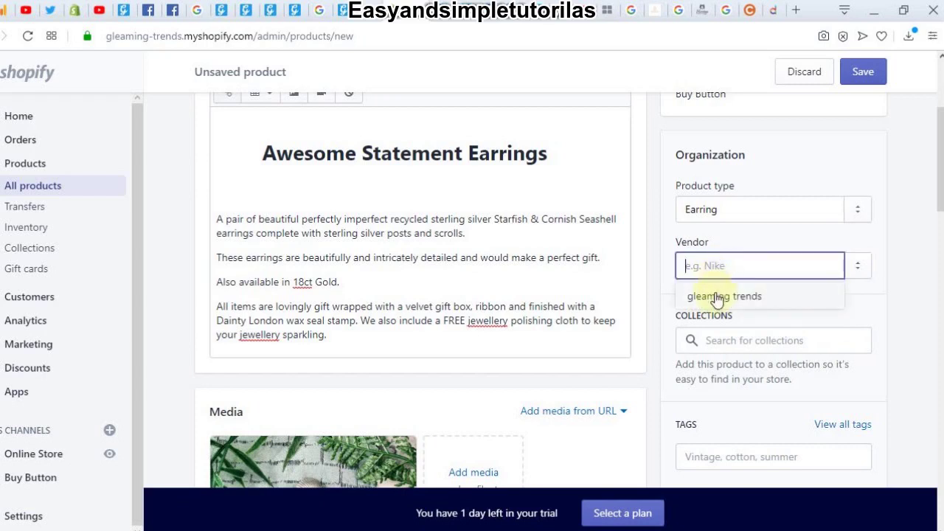
{"action": "left_click", "coordinate": [716, 297]}
{"action": "left_click", "coordinate": [726, 268]}
{"action": "type", "text": "g"}
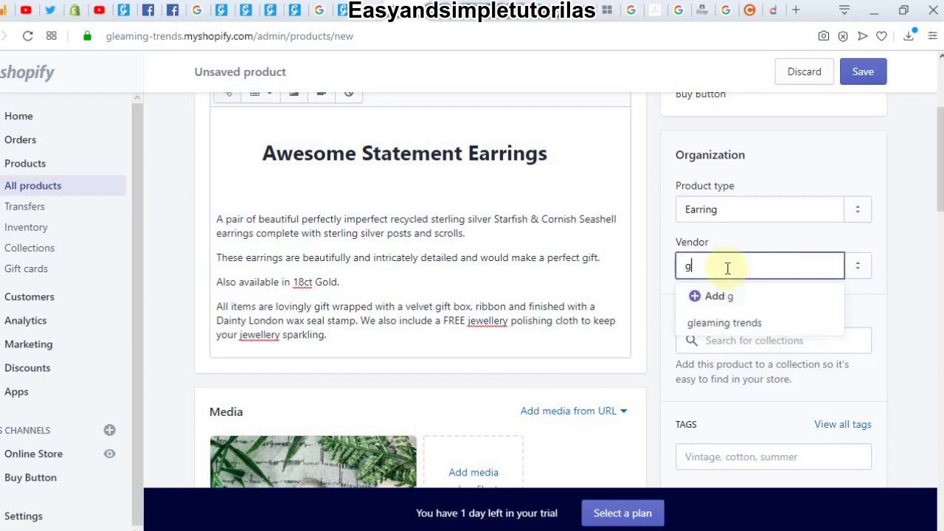
{"action": "type", "text": "leaming trends"}
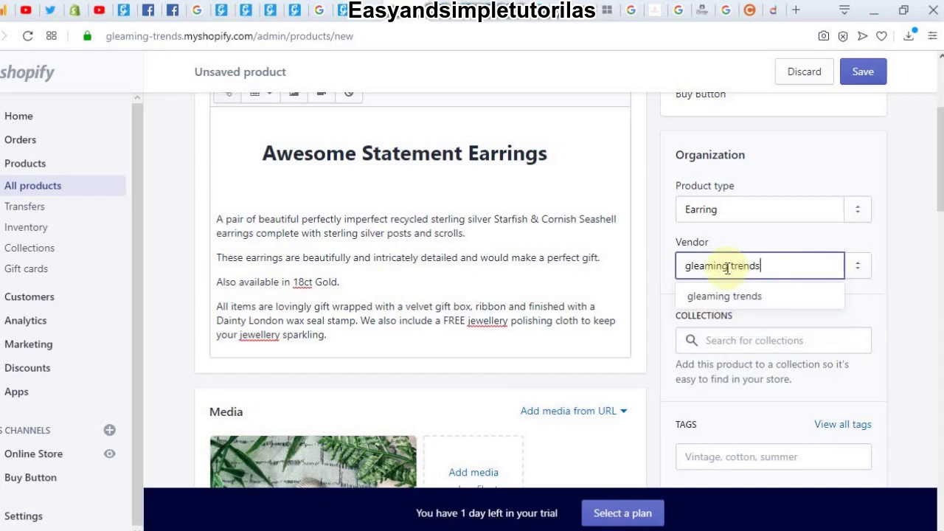
{"action": "left_click", "coordinate": [854, 307]}
Place the cursor in the Tags field, then return to the Word document for keywords.
{"action": "scroll", "coordinate": [936, 167], "scroll_direction": "down", "scroll_amount": 1}
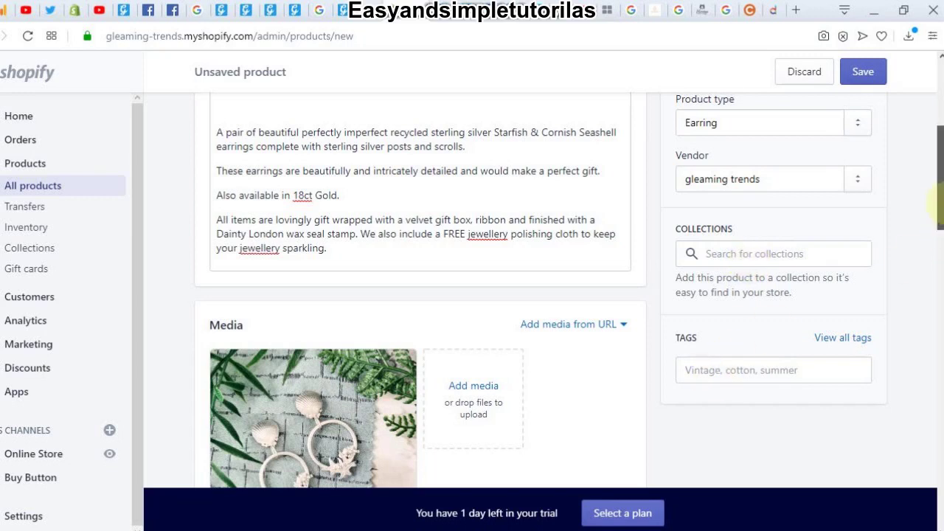
{"action": "scroll", "coordinate": [940, 228], "scroll_direction": "down", "scroll_amount": 3}
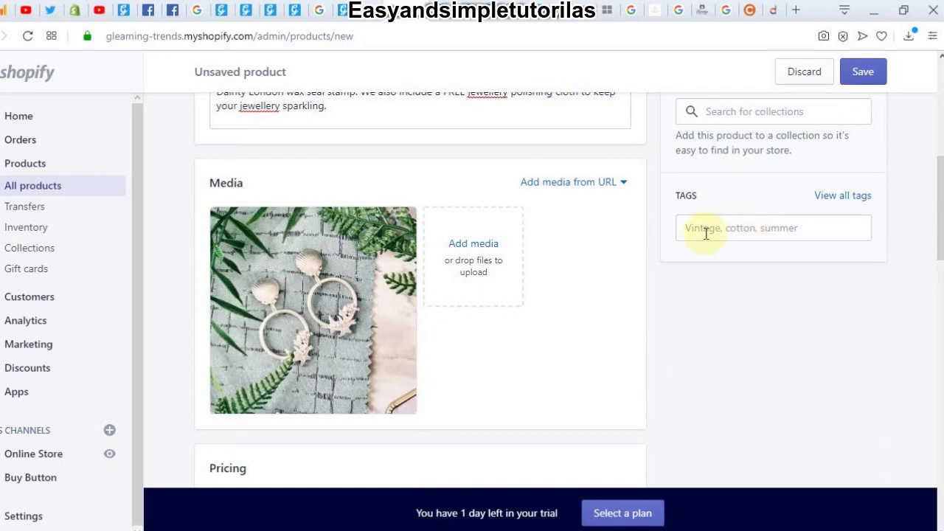
{"action": "left_click", "coordinate": [706, 233]}
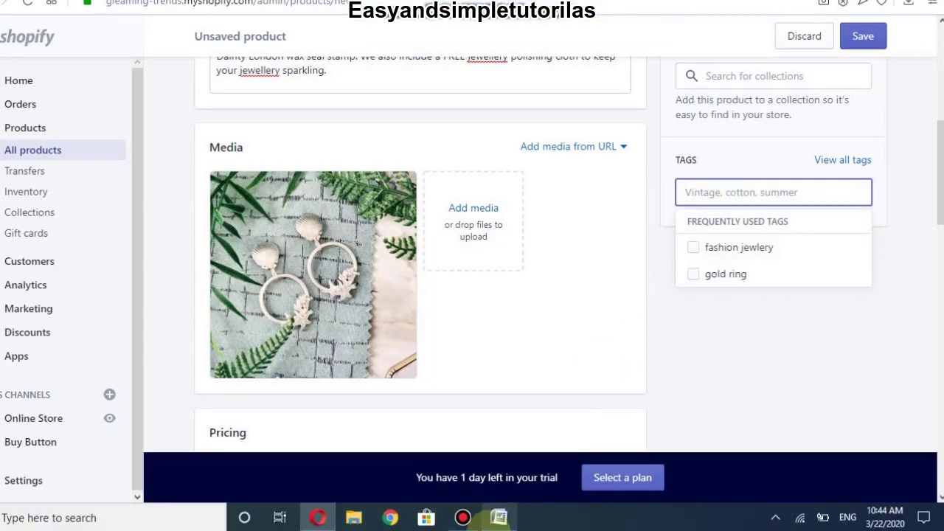
{"action": "left_click", "coordinate": [498, 517]}
Copy the word 'Jewelry' from the Word document's keyword line and return to Shopify.
{"action": "left_click", "coordinate": [496, 433]}
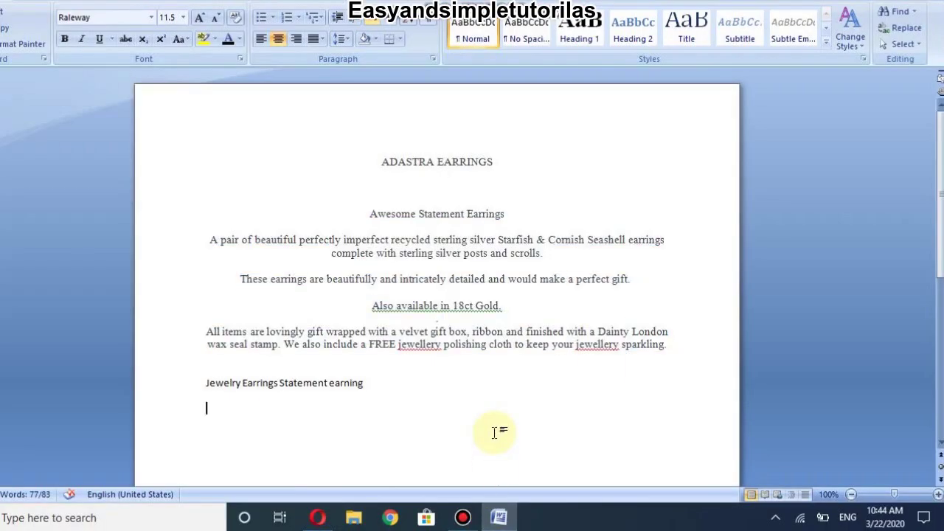
{"action": "left_click_drag", "start_coordinate": [241, 385], "coordinate": [207, 385]}
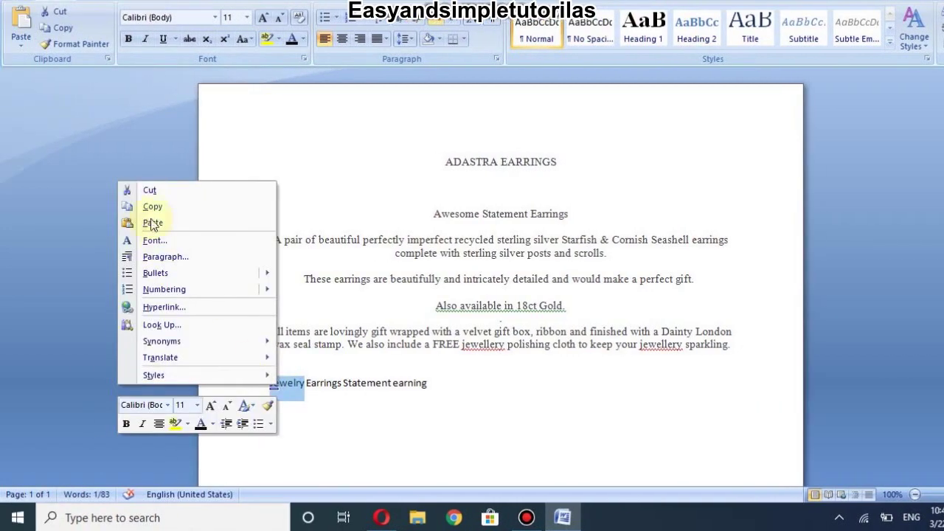
{"action": "left_click", "coordinate": [150, 210]}
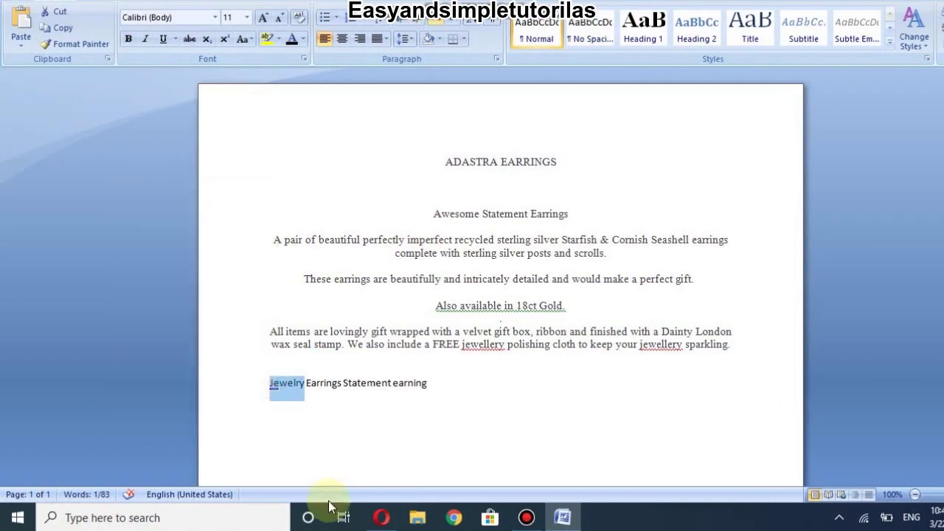
{"action": "left_click", "coordinate": [373, 514]}
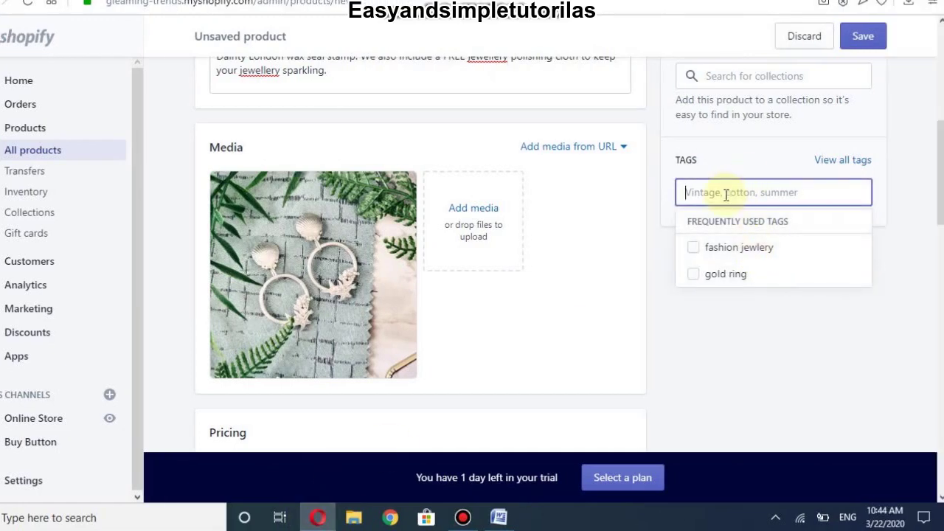
Add the pasted 'Jewelry' tag and the frequently used 'fashion jewelry' tag.
{"action": "right_click", "coordinate": [727, 196]}
{"action": "left_click", "coordinate": [759, 301]}
{"action": "key", "text": "Return"}
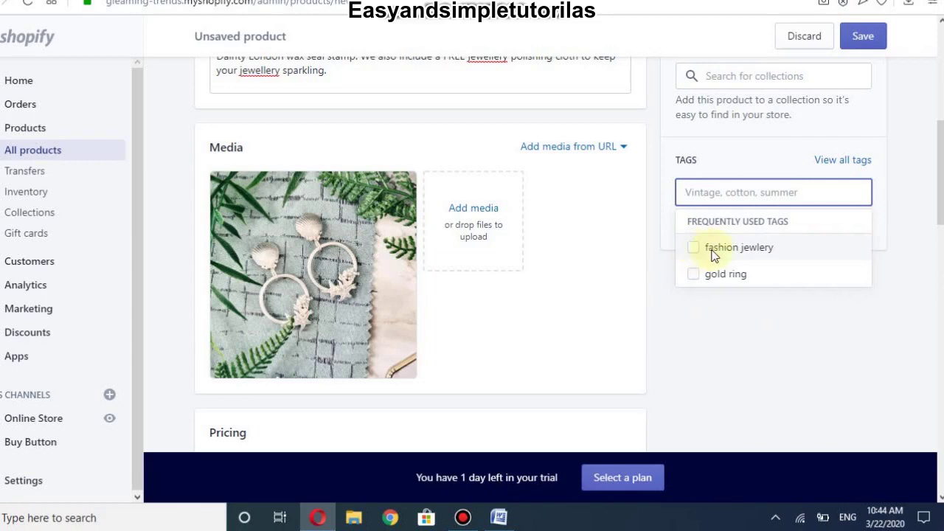
{"action": "left_click", "coordinate": [694, 251]}
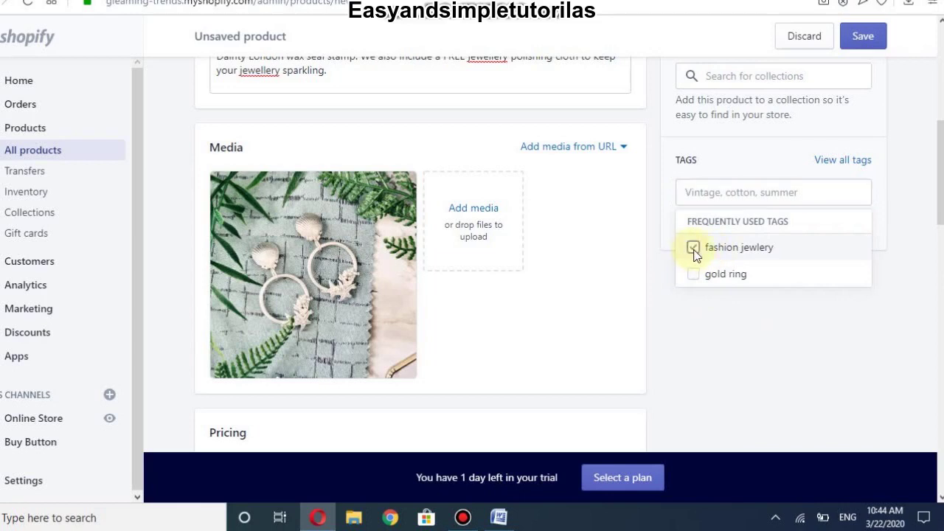
{"action": "left_click", "coordinate": [807, 341]}
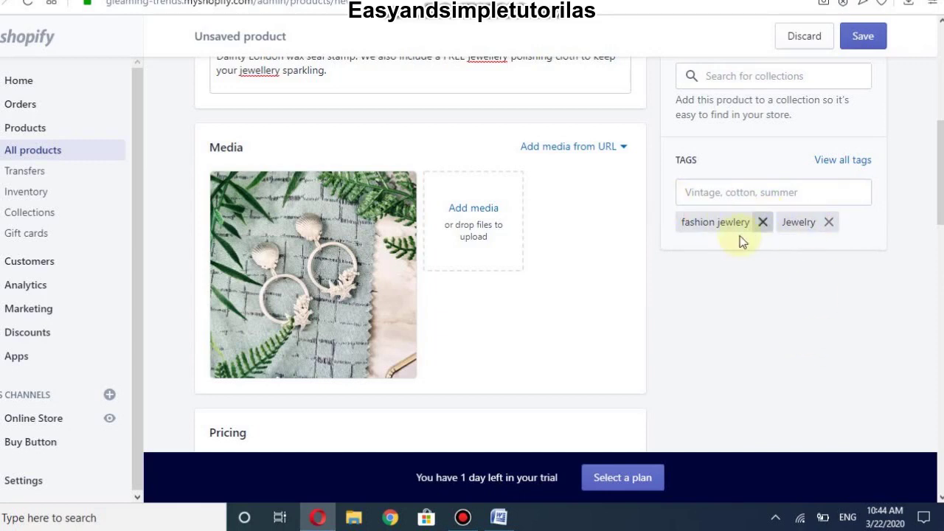
Add an 'earring' tag to the product.
{"action": "left_click", "coordinate": [725, 192]}
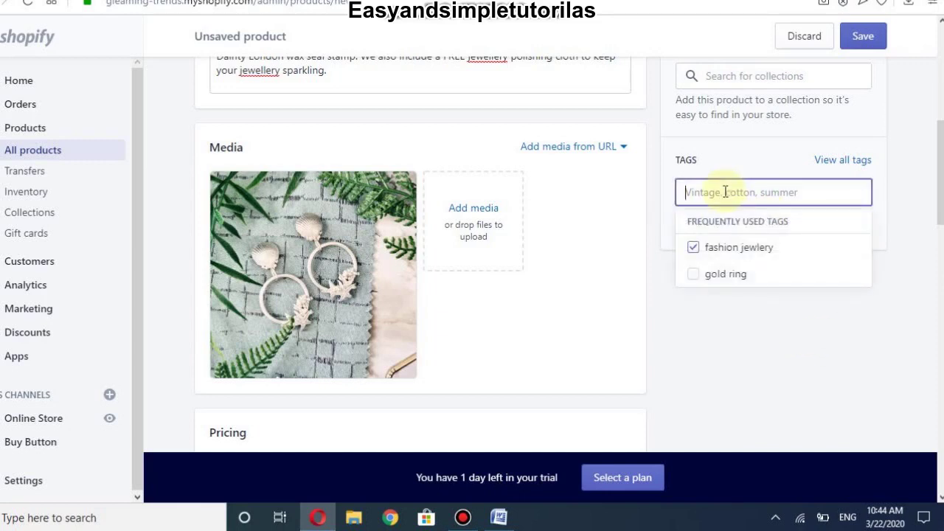
{"action": "type", "text": "earring"}
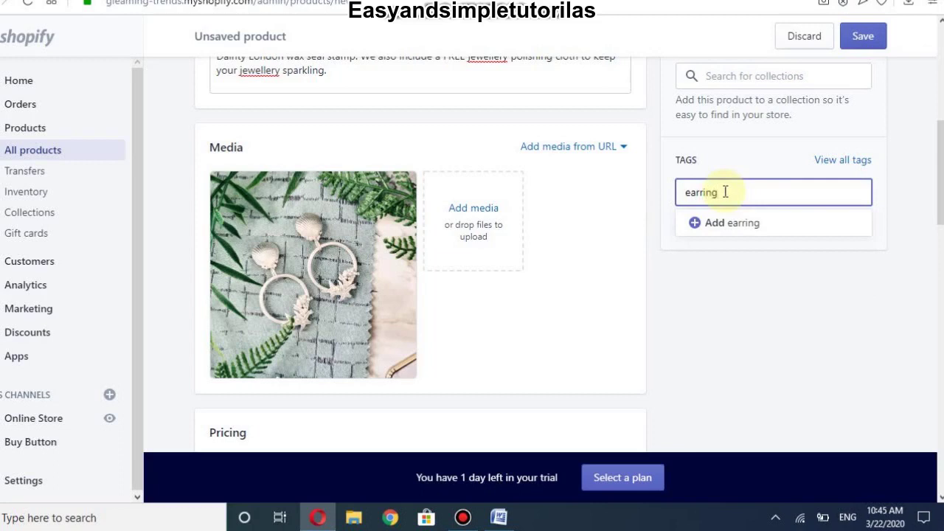
{"action": "key", "text": "Return"}
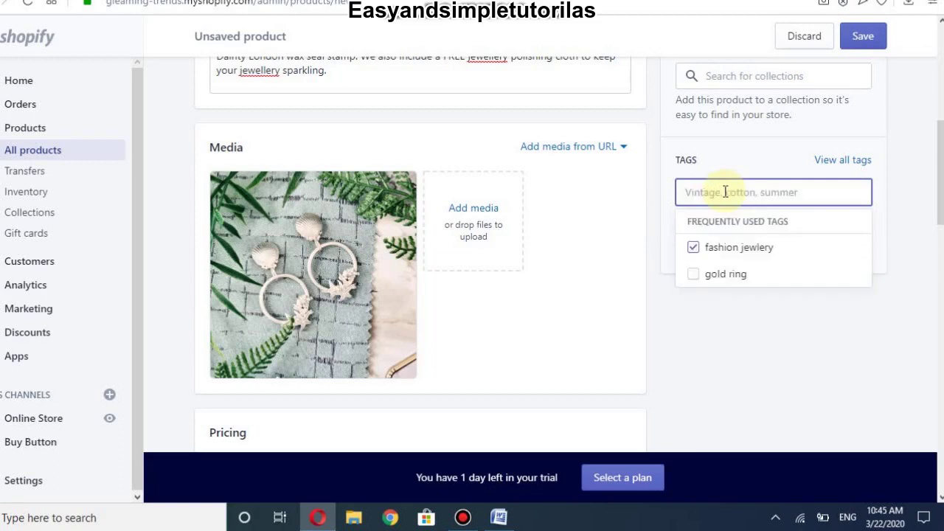
{"action": "left_click", "coordinate": [775, 291]}
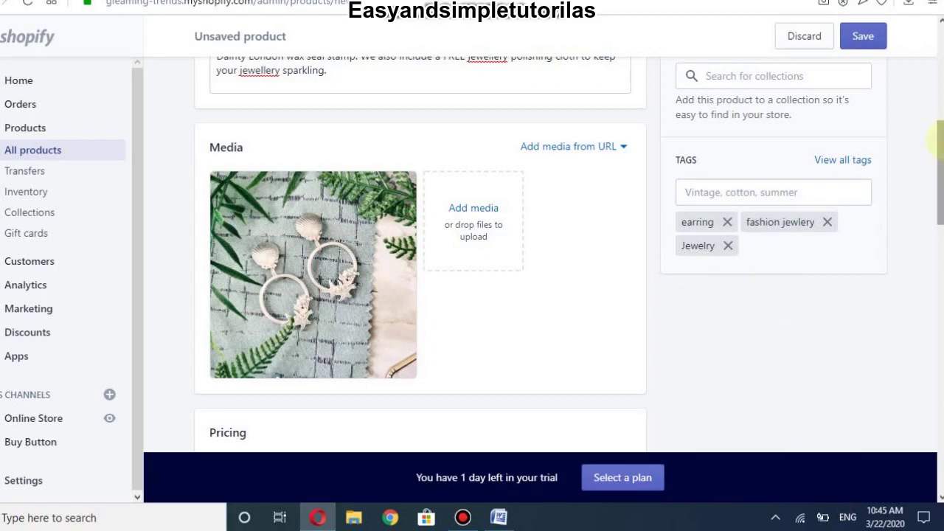
{"action": "left_click_drag", "start_coordinate": [937, 140], "coordinate": [942, 401]}
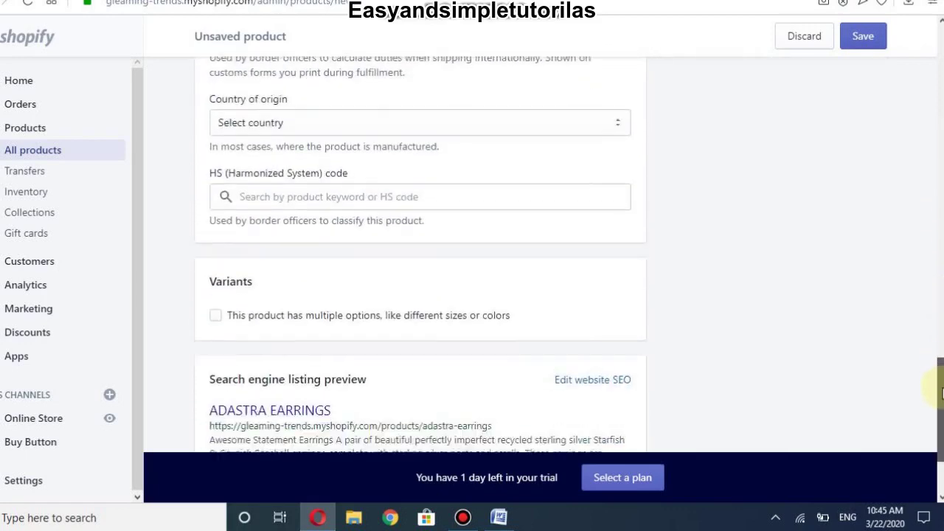
Save the ADASTRA EARRINGS product until Shopify confirms it was created.
{"action": "left_click_drag", "start_coordinate": [942, 400], "coordinate": [940, 142]}
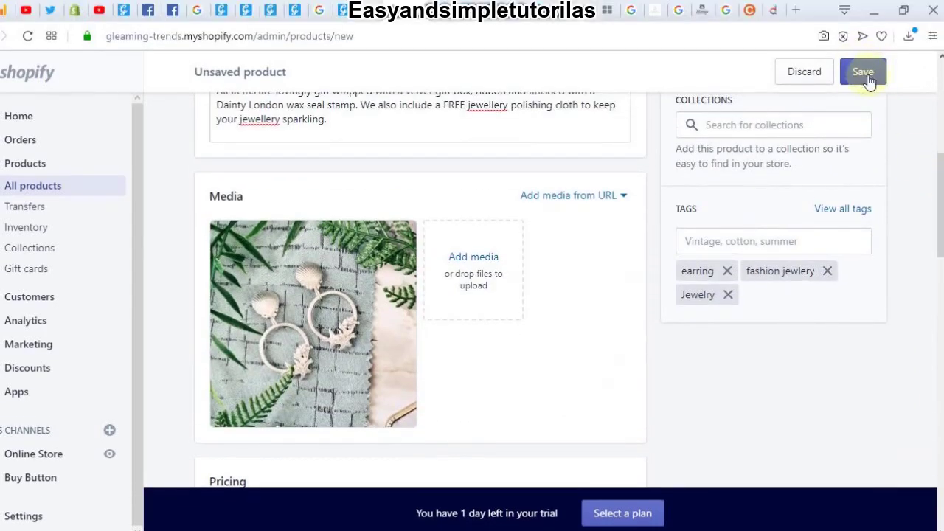
{"action": "left_click", "coordinate": [869, 80]}
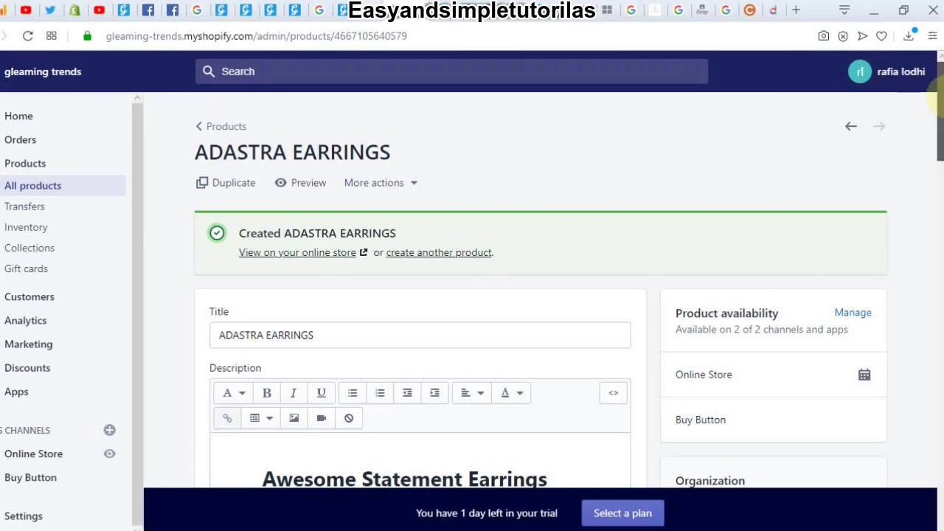
{"action": "mouse_move", "coordinate": [936, 102]}
{"action": "left_mouse_down"}
{"action": "mouse_move", "coordinate": [942, 322]}
{"action": "mouse_move", "coordinate": [939, 104]}
{"action": "left_mouse_up"}
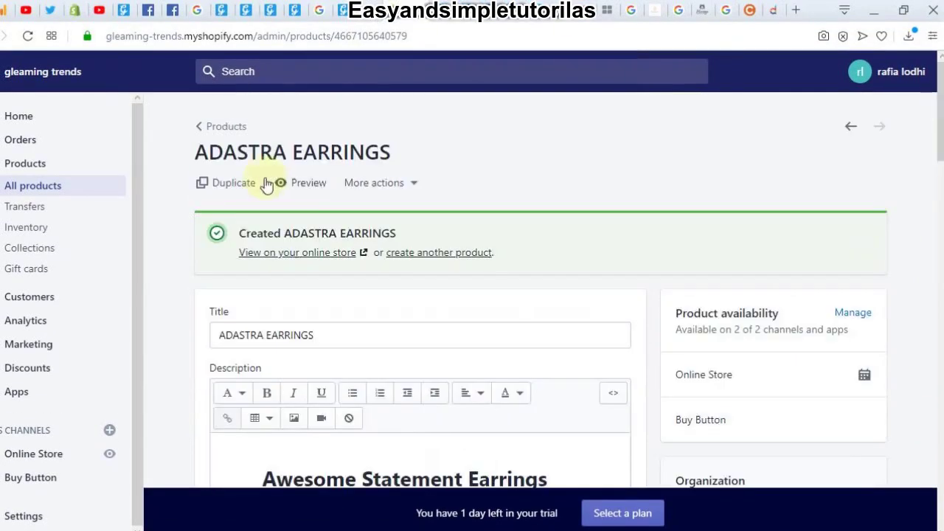
{"action": "left_click", "coordinate": [308, 184]}
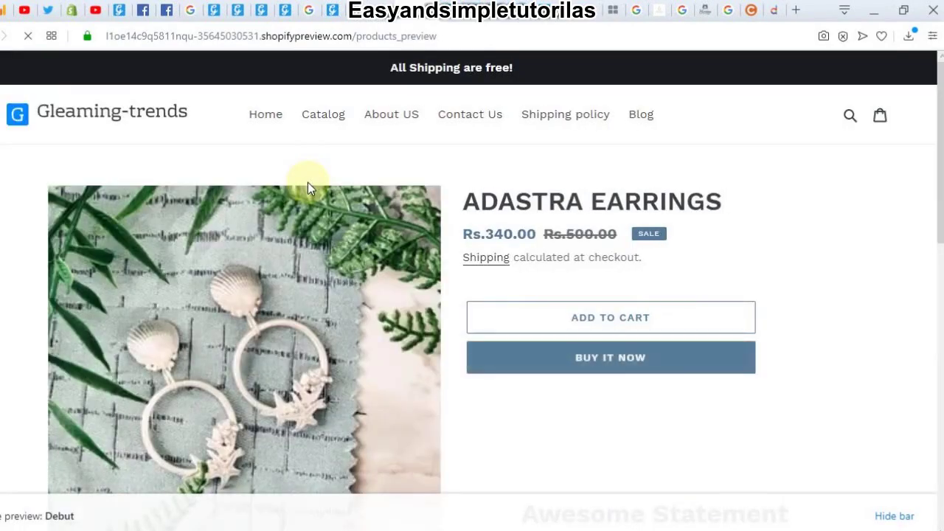
{"action": "mouse_move", "coordinate": [937, 177]}
{"action": "left_mouse_down"}
{"action": "mouse_move", "coordinate": [937, 292]}
{"action": "mouse_move", "coordinate": [933, 180]}
{"action": "left_mouse_up"}
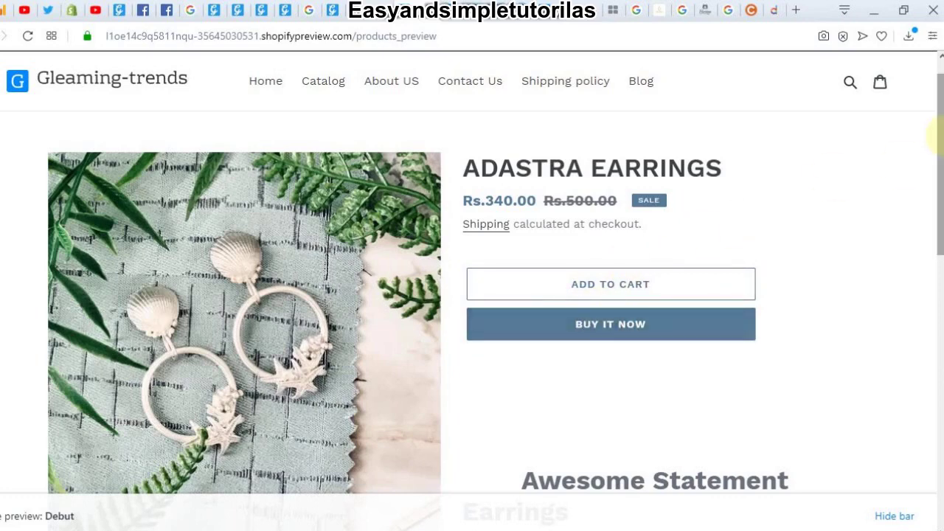
{"action": "left_click_drag", "start_coordinate": [935, 139], "coordinate": [935, 209]}
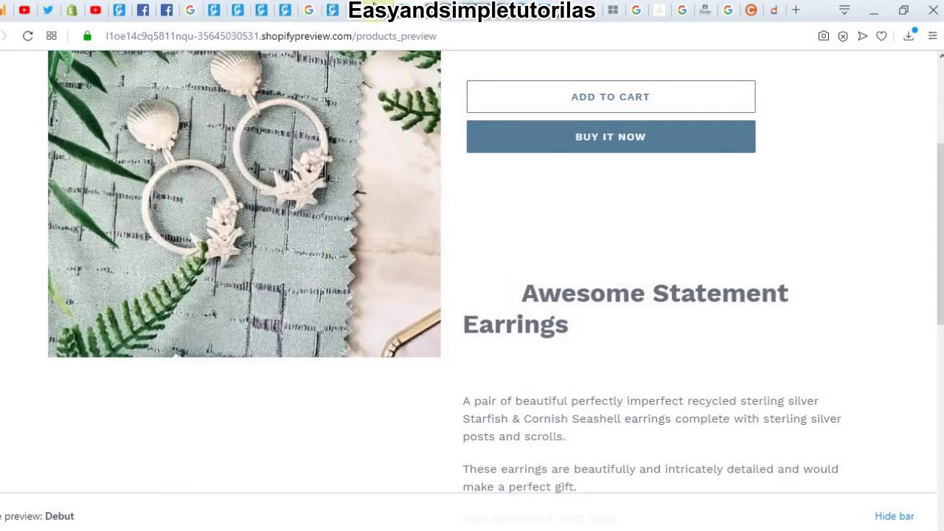
{"action": "key", "text": "ctrl+w"}
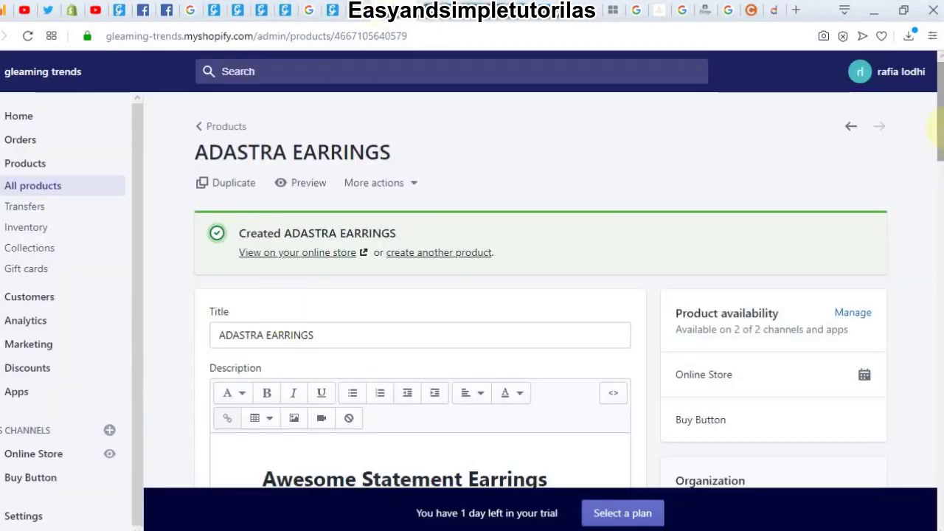
Delete the two spaces before the 'Awesome Statement Earrings' heading, then save and preview the storefront.
{"action": "scroll", "coordinate": [934, 129], "scroll_direction": "down", "scroll_amount": 3}
{"action": "left_click", "coordinate": [262, 213]}
{"action": "key", "text": "BackSpace"}
{"action": "key", "text": "BackSpace"}
{"action": "key", "text": "BackSpace"}
{"action": "key", "text": "BackSpace"}
{"action": "key", "text": "BackSpace"}
{"action": "key", "text": "BackSpace"}
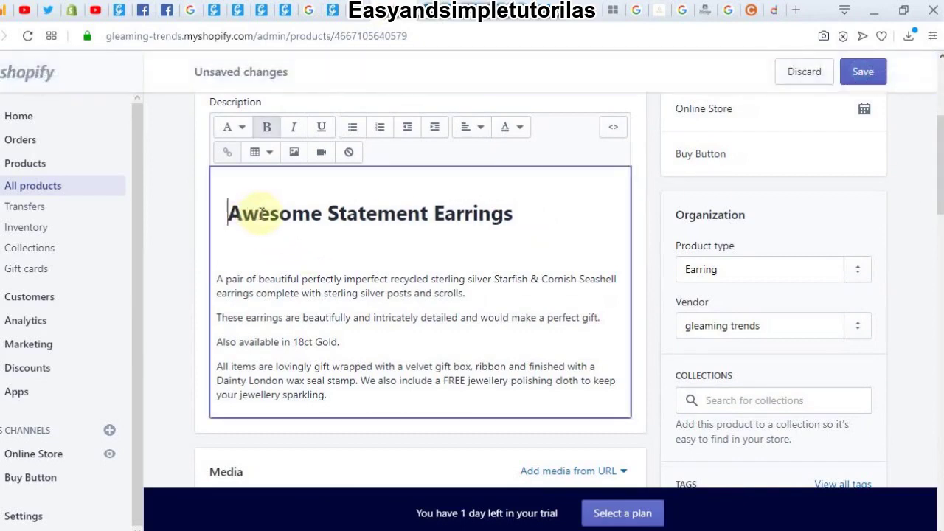
{"action": "key", "text": "BackSpace"}
{"action": "left_click", "coordinate": [856, 72]}
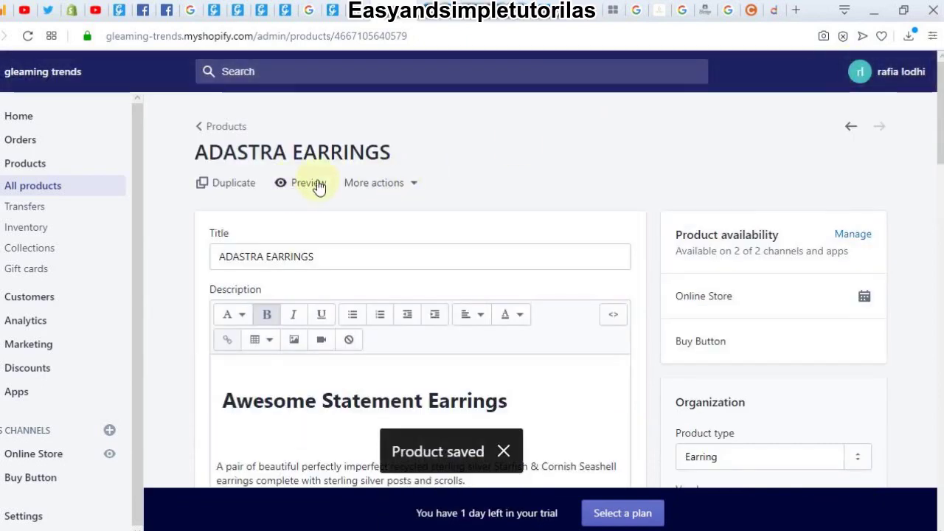
{"action": "left_click", "coordinate": [319, 187]}
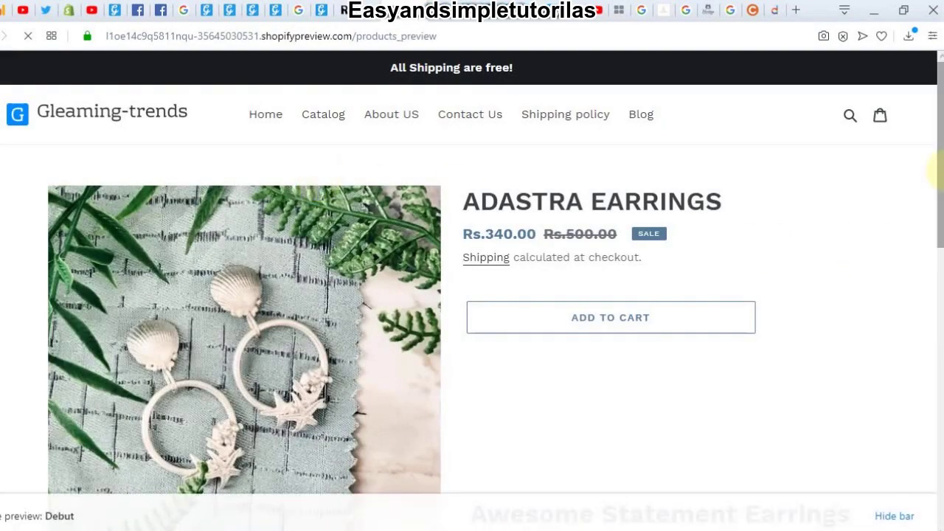
{"action": "scroll", "coordinate": [938, 274], "scroll_direction": "down", "scroll_amount": 4}
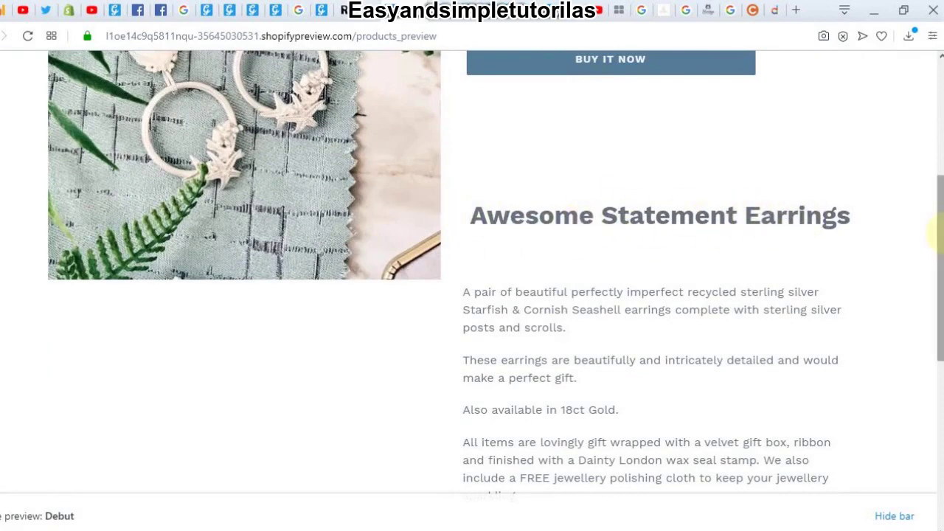
{"action": "scroll", "coordinate": [941, 251], "scroll_direction": "down", "scroll_amount": 2}
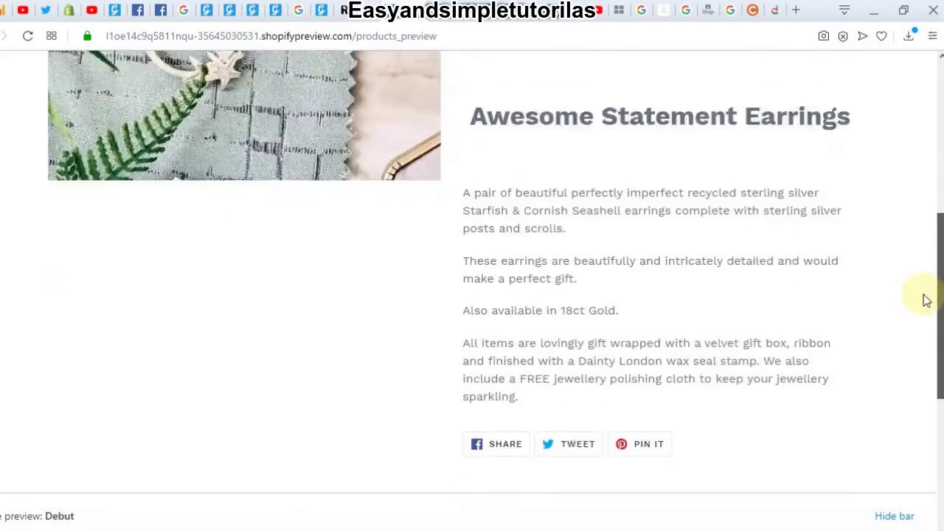
{"action": "scroll", "coordinate": [927, 301], "scroll_direction": "up", "scroll_amount": 6}
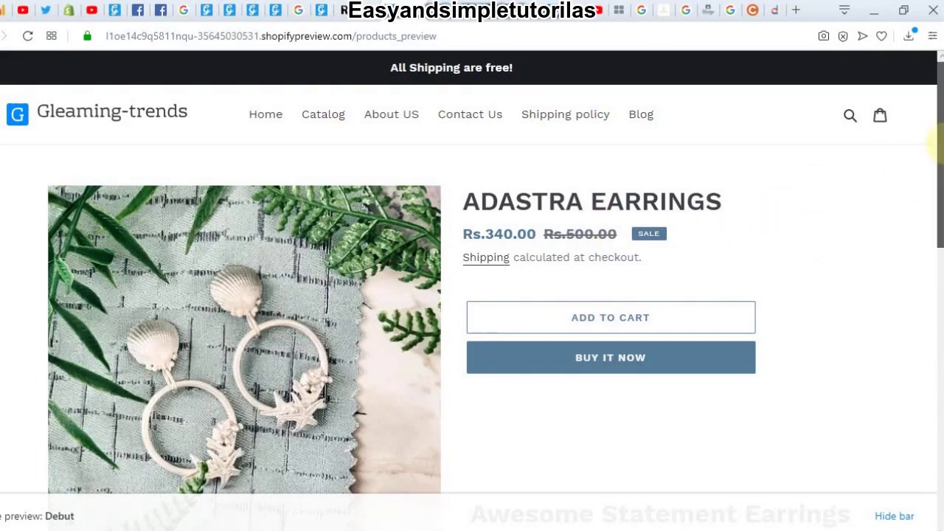
{"action": "left_click_drag", "start_coordinate": [935, 140], "coordinate": [935, 195]}
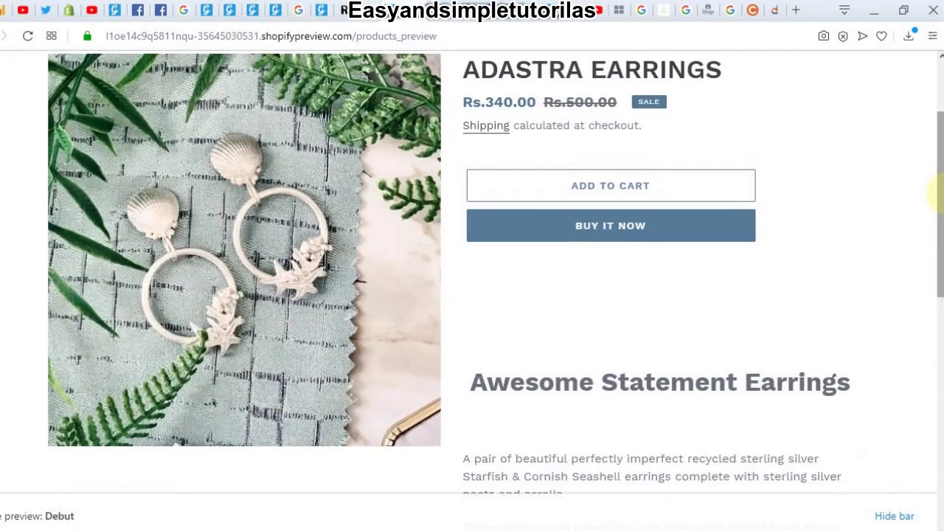